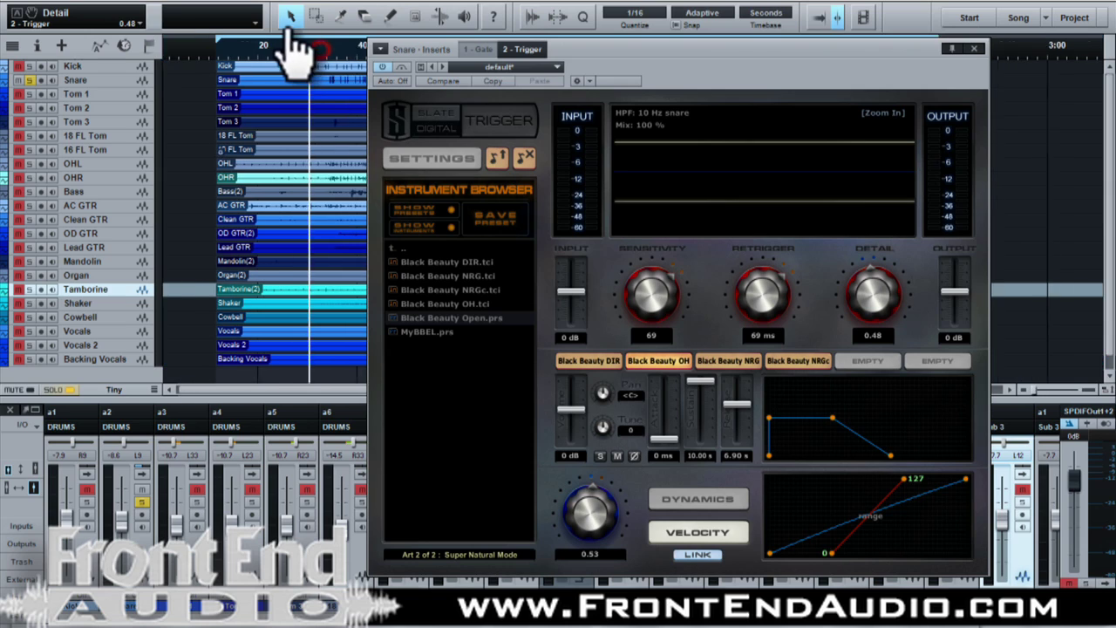
- Bypass the Trigger plug-in on the Snare channel, and open the Gate from the channel's inserts
left_click(288, 49)
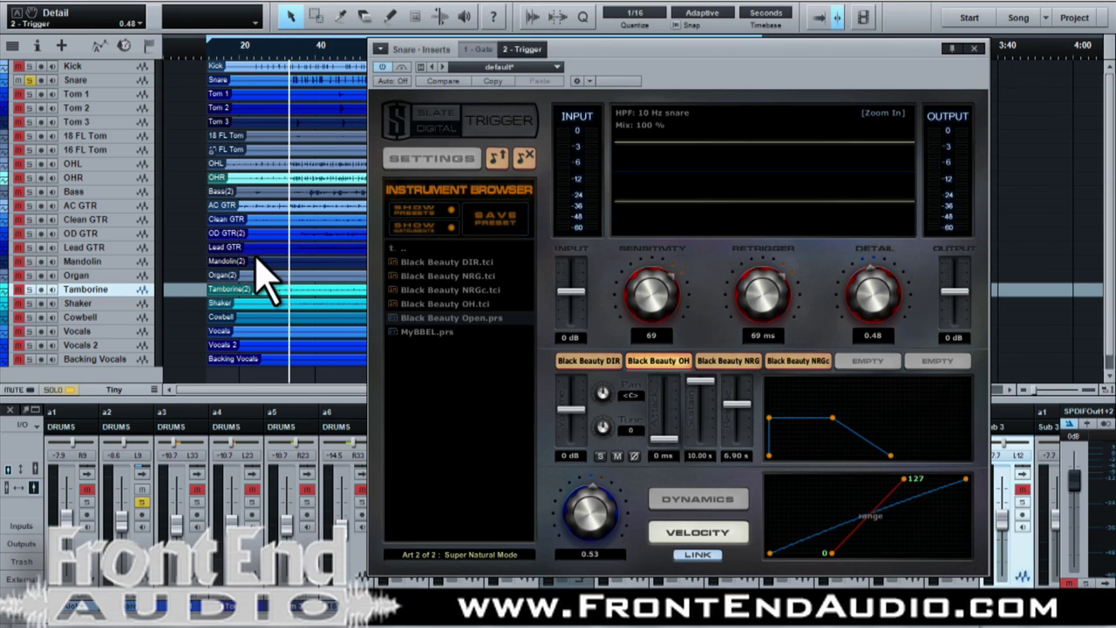
left_click(382, 67)
left_click(142, 473)
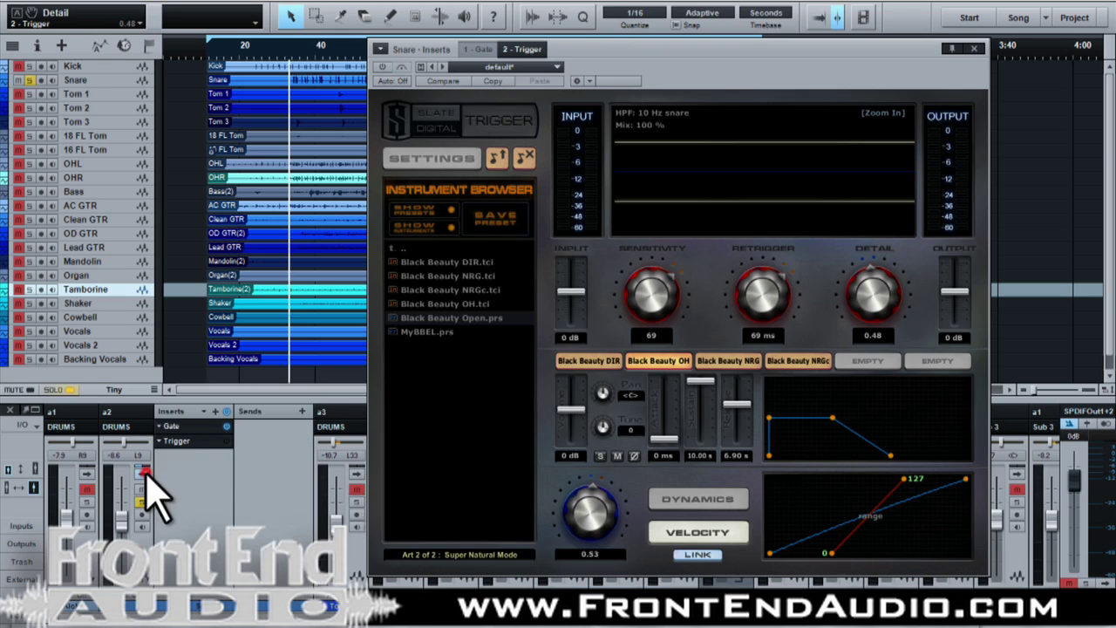
left_click(201, 427)
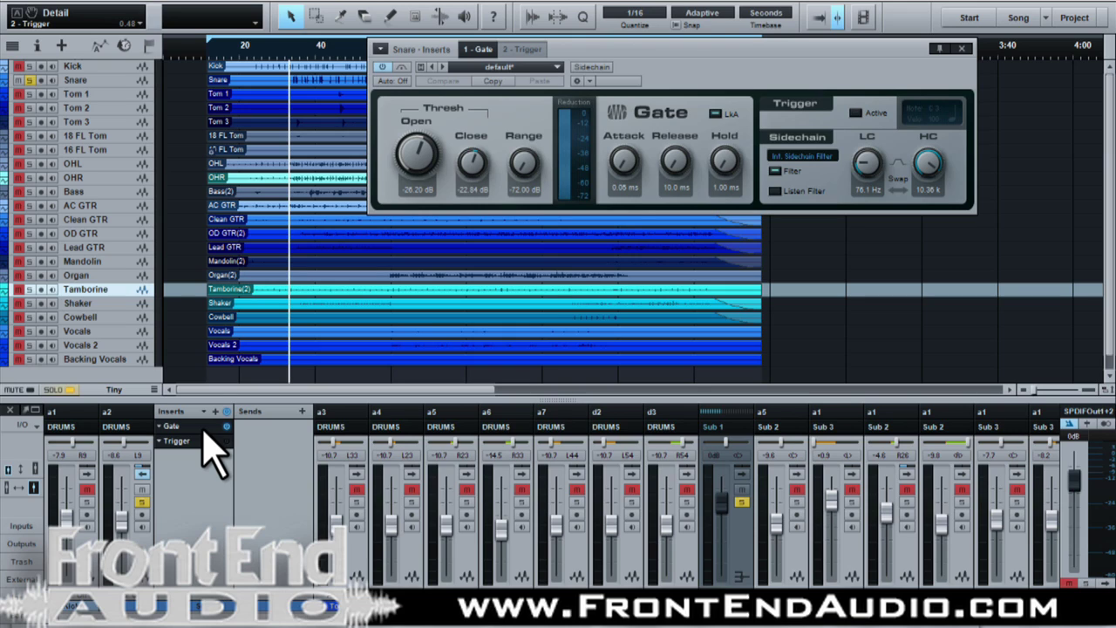
- Compare the snare with its Gate bypassed and active, and bring the Trigger insert back into view
left_click(227, 426)
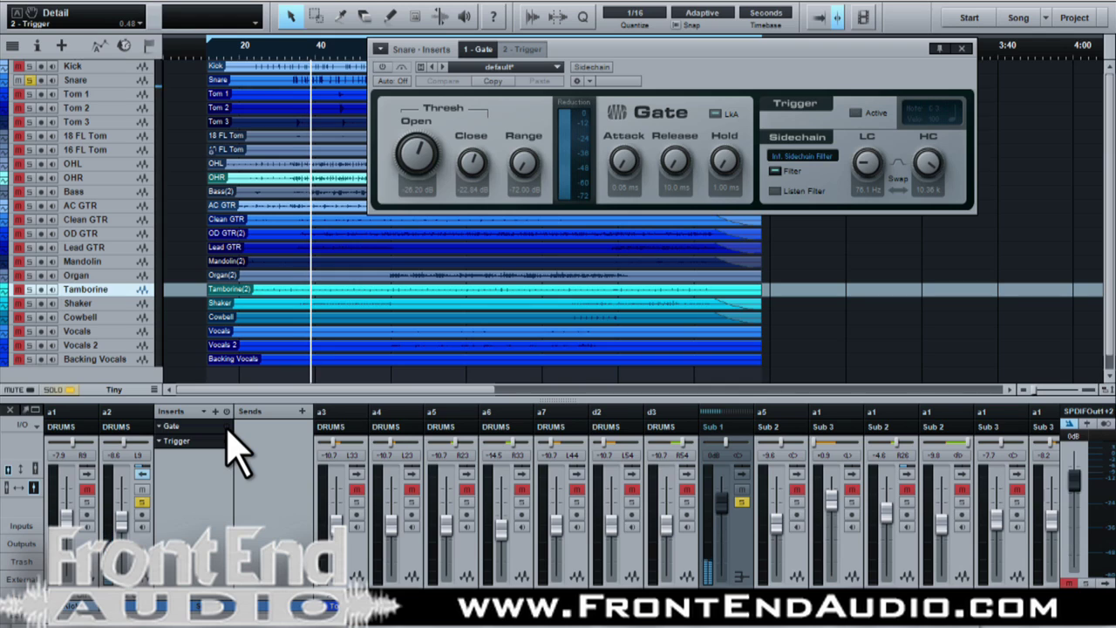
left_click(227, 427)
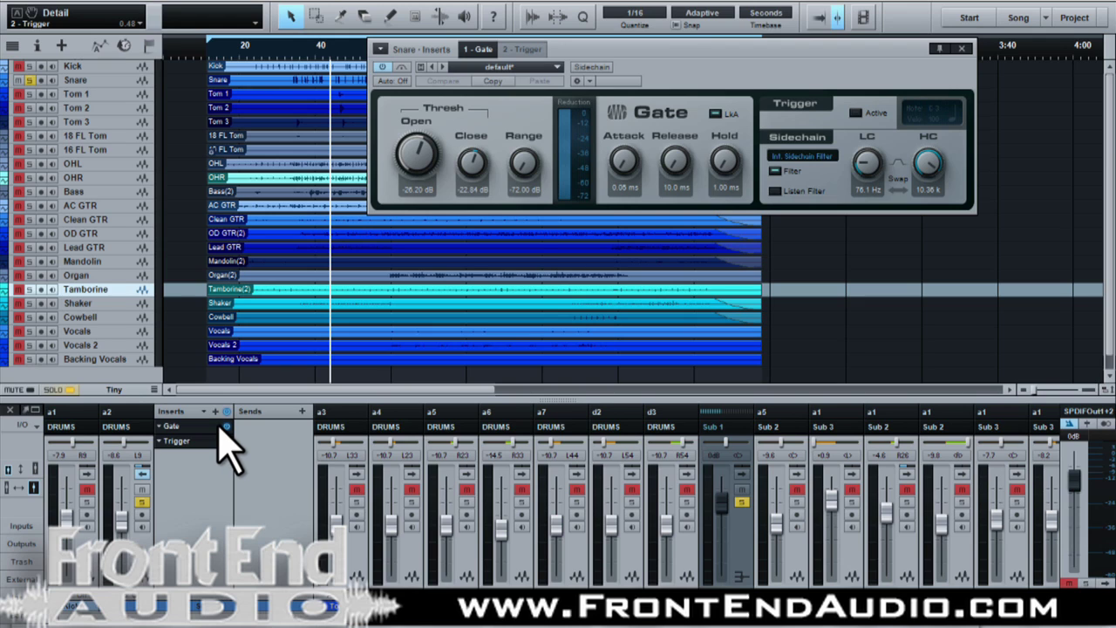
left_click(204, 439)
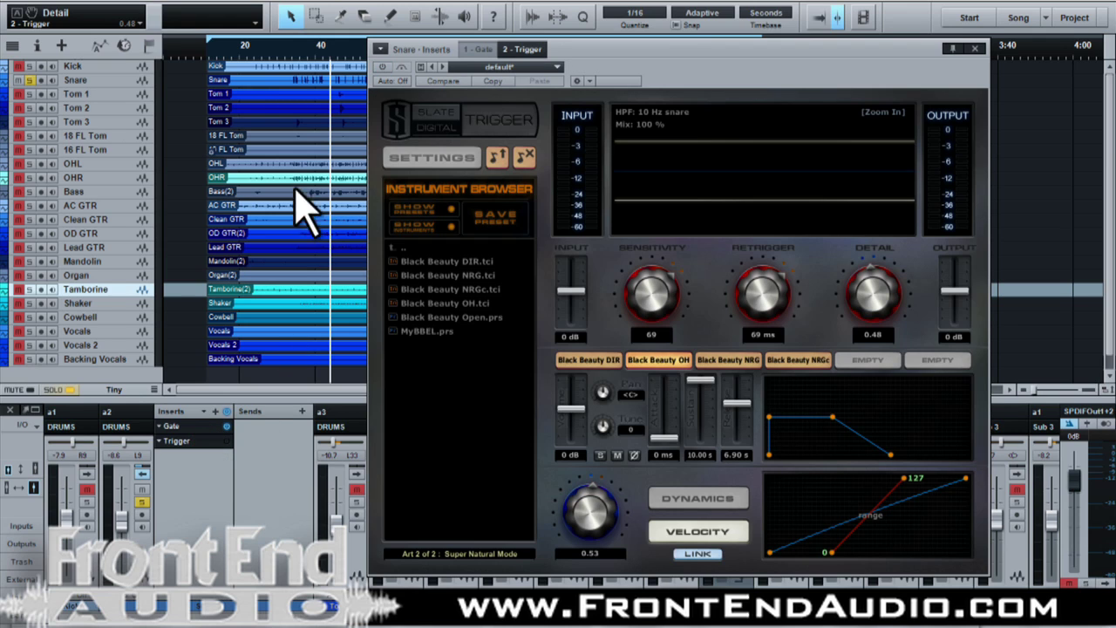
- Audition the snare from about 0:32 and reactivate the Trigger plug-in during playback
left_click(292, 52)
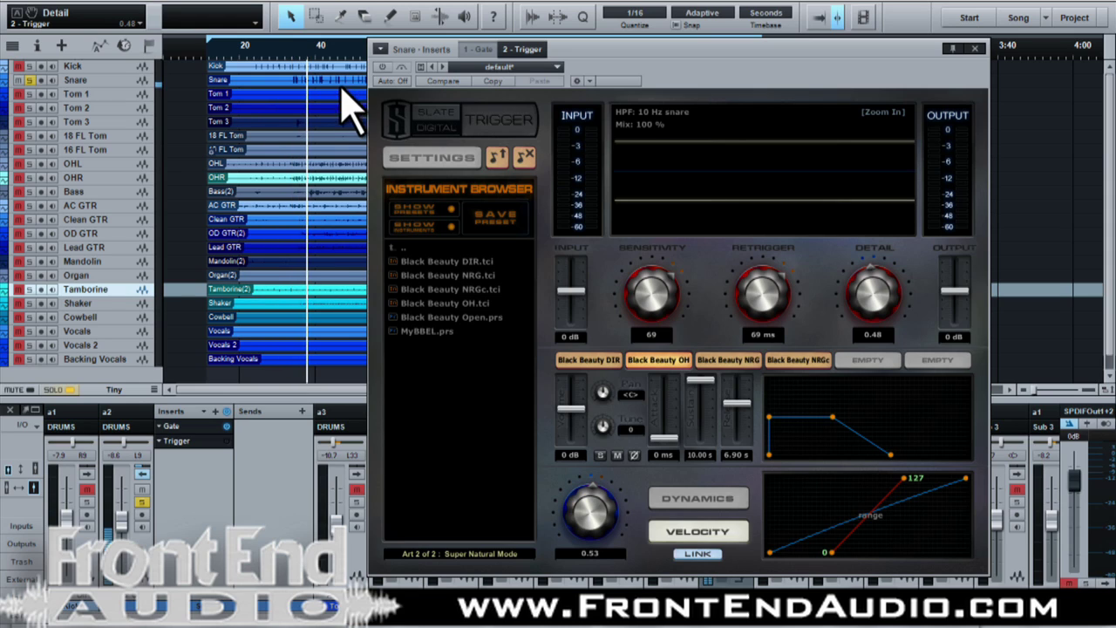
left_click(381, 67)
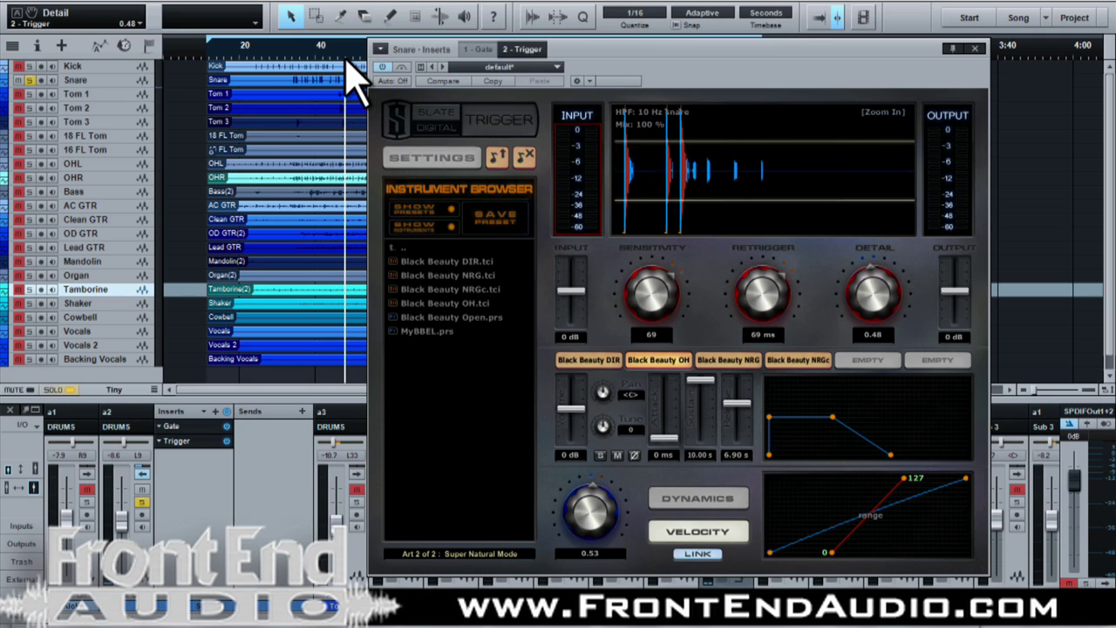
left_click(291, 55)
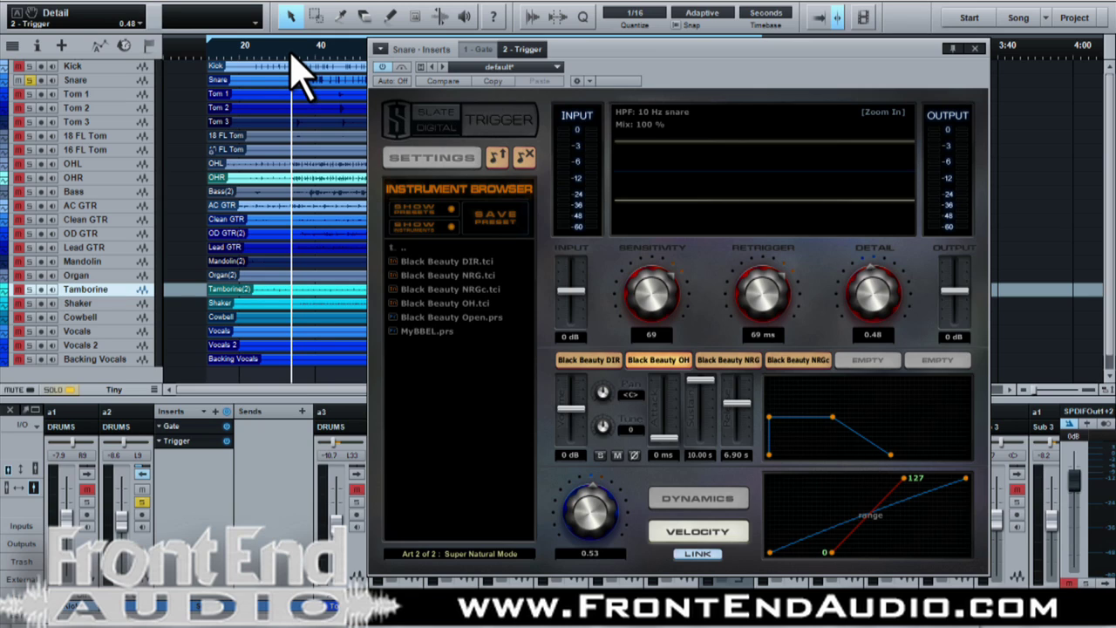
- Set the Black Beauty OH sample to pan L 4 and tune -8, matching the Black Beauty DIR sample
left_click(569, 359)
scroll(604, 436, "down", 7)
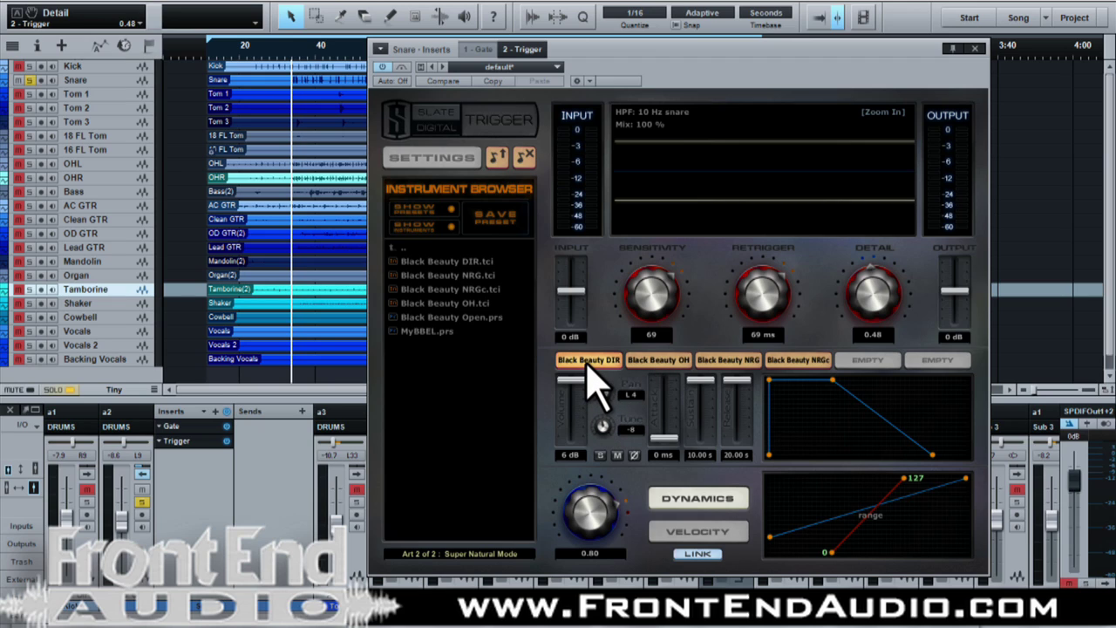
left_click(660, 360)
left_click_drag(605, 395, 605, 399)
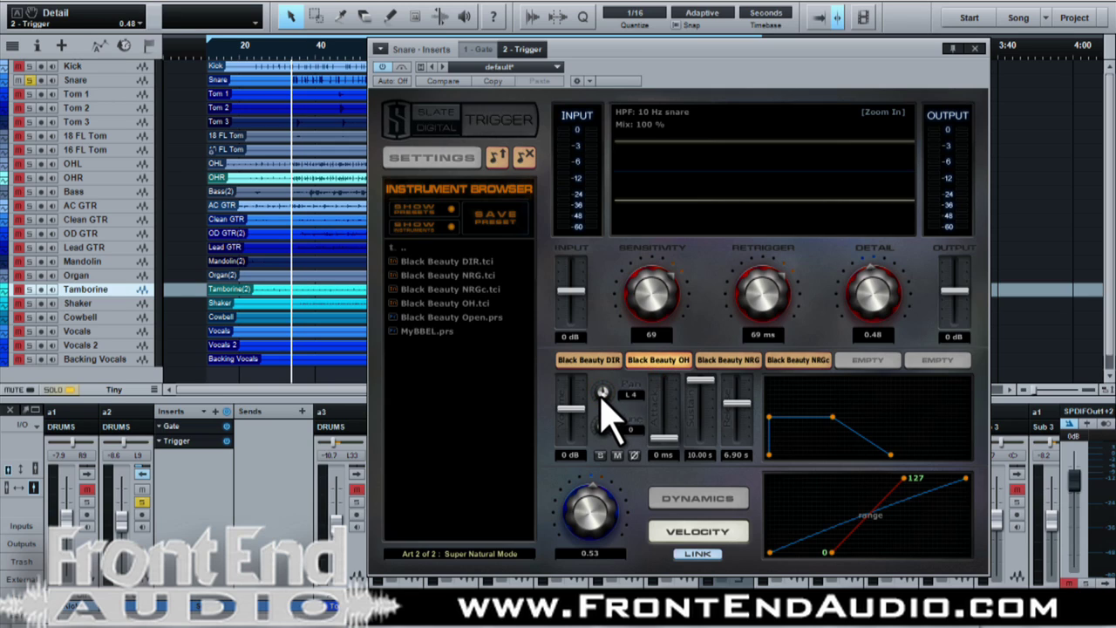
left_click(601, 362)
left_click(655, 362)
mouse_move(601, 428)
left_mouse_down()
mouse_move(620, 429)
mouse_move(606, 432)
left_mouse_up()
- Pan Black Beauty NRG to L 11 and Black Beauty NRGc to R 11, with a 22 ms attack on both
left_click(725, 361)
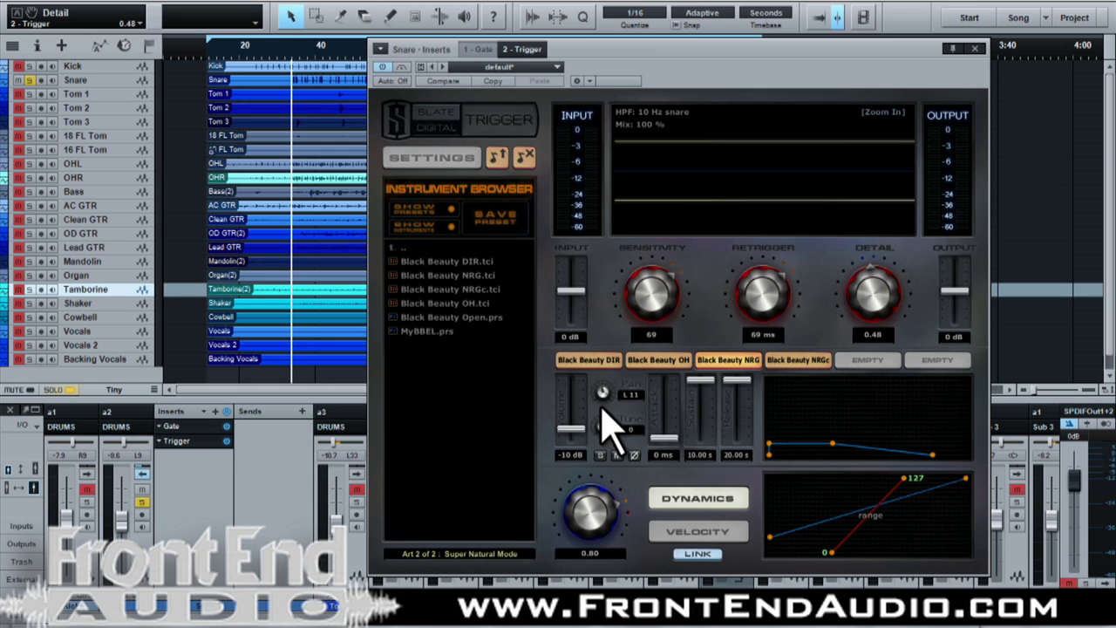
left_click(778, 363)
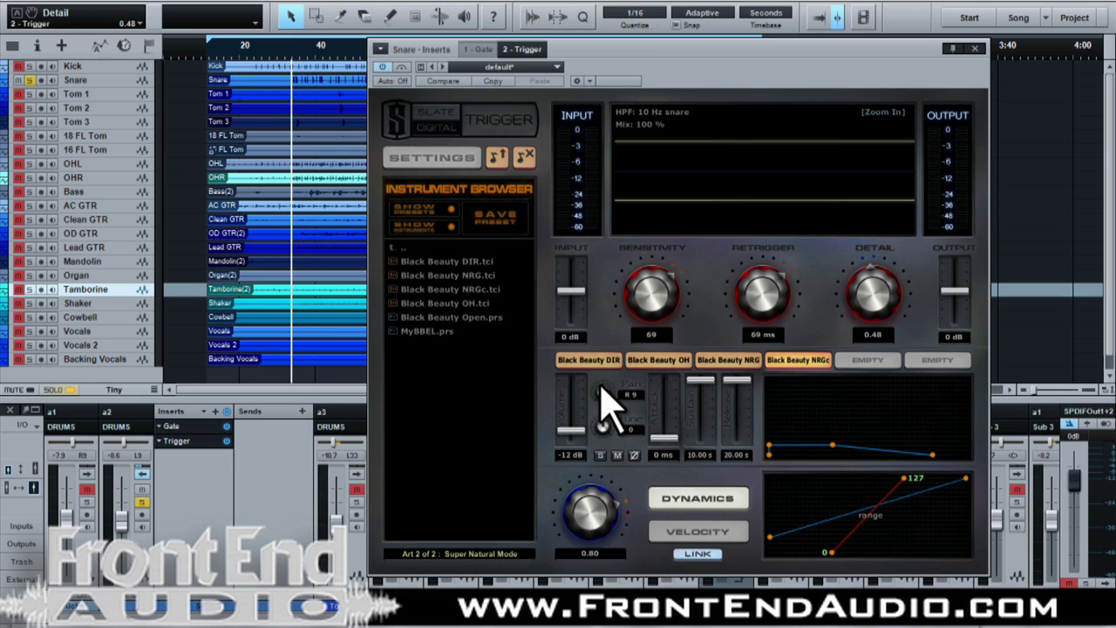
mouse_move(655, 436)
left_mouse_down()
mouse_move(668, 450)
mouse_move(667, 436)
left_mouse_up()
left_click(724, 361)
left_click_drag(659, 438, 659, 437)
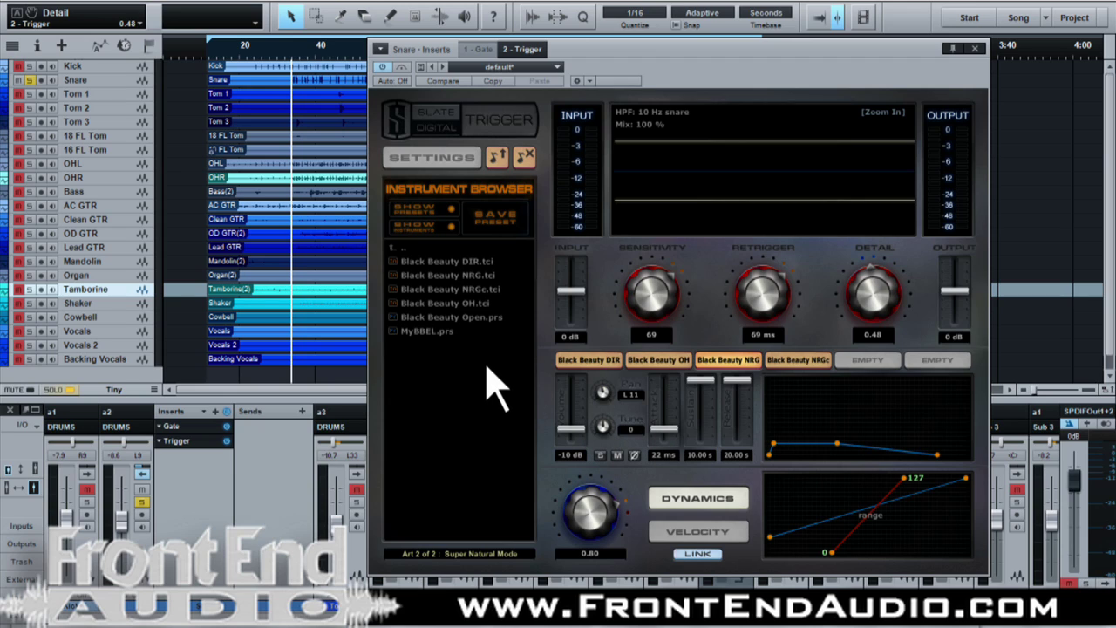
- Play the snare from about 0:32 and raise the Black Beauty NRG sample's volume to -5 dB
left_click(318, 49)
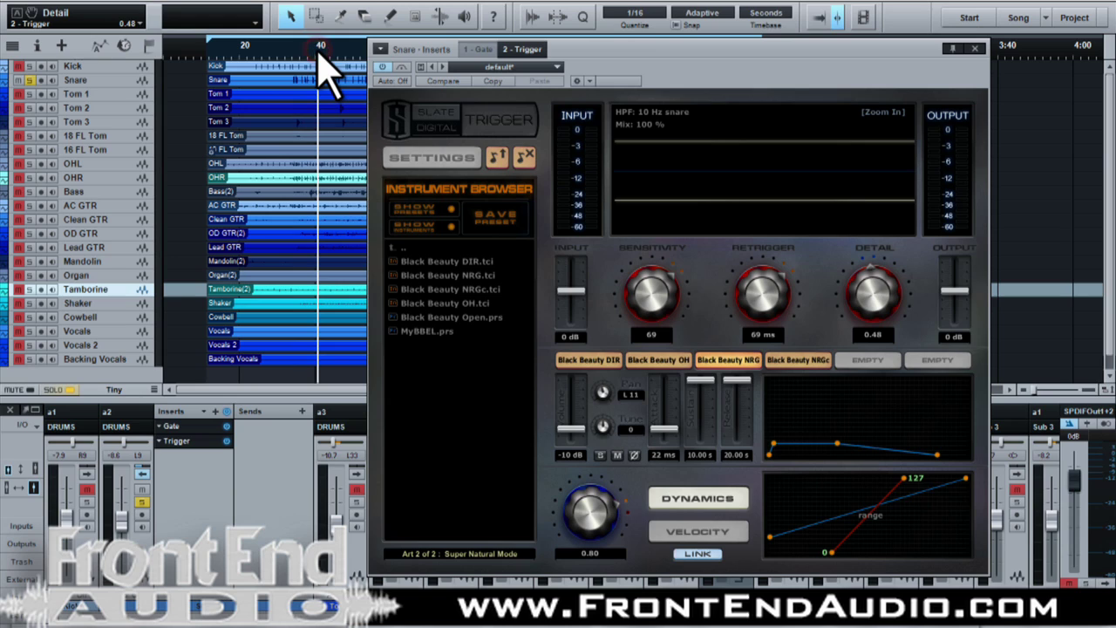
left_click(289, 50)
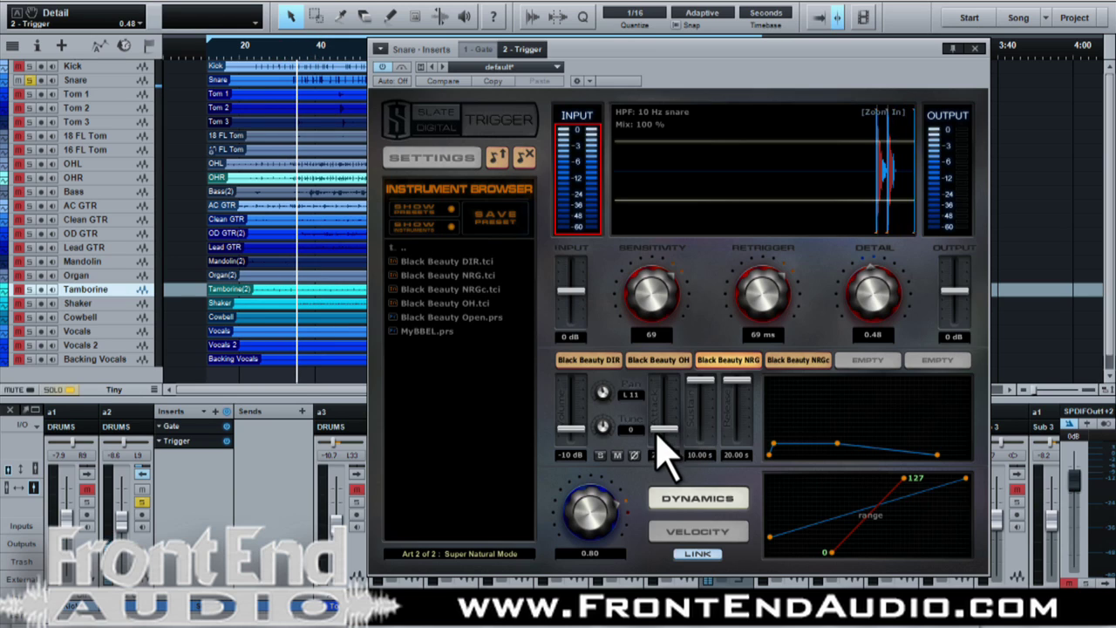
scroll(570, 432, "up", 5)
scroll(576, 445, "up", 1)
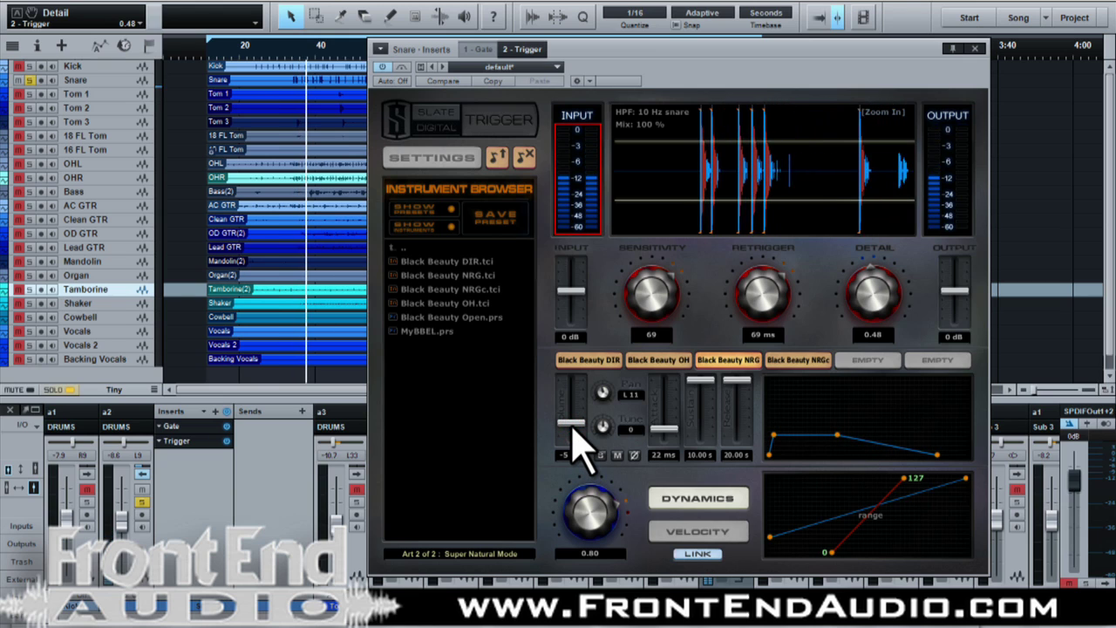
- Set both room samples to -4 dB, panning Black Beauty NRGc to R 20 and Black Beauty NRG to L 20
left_click(789, 365)
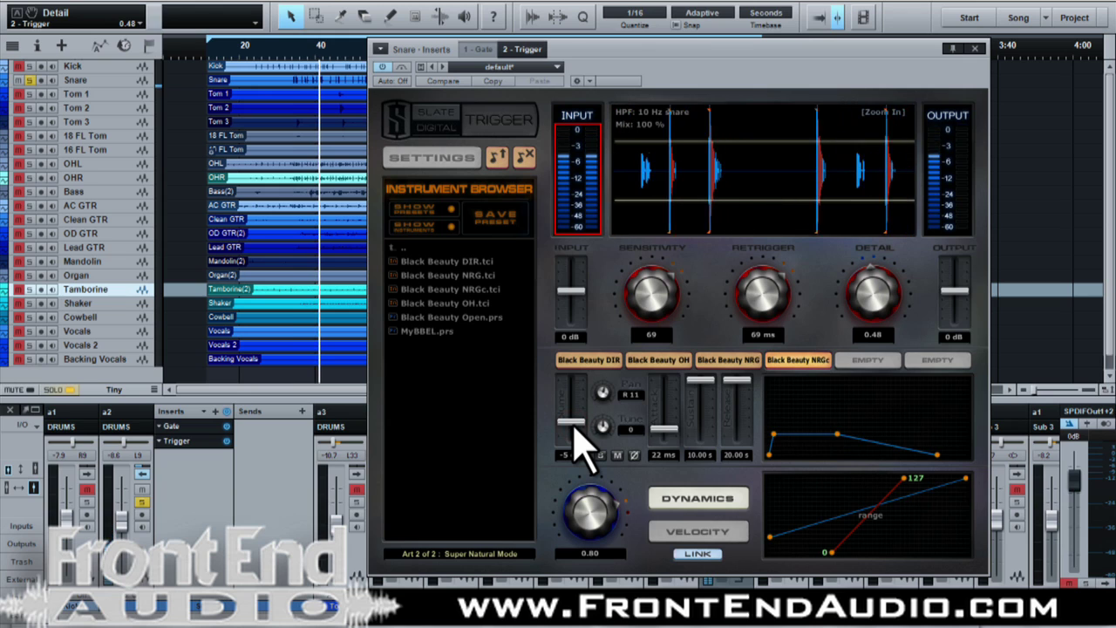
scroll(578, 443, "down", 1)
left_click(781, 361)
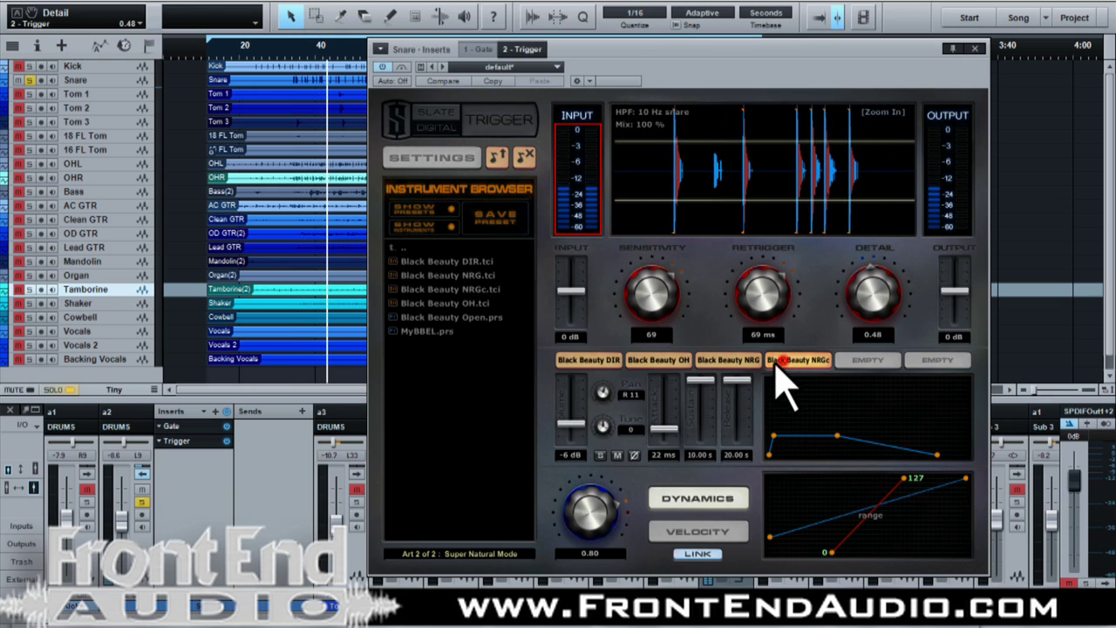
scroll(585, 444, "up", 2)
scroll(601, 400, "up", 7)
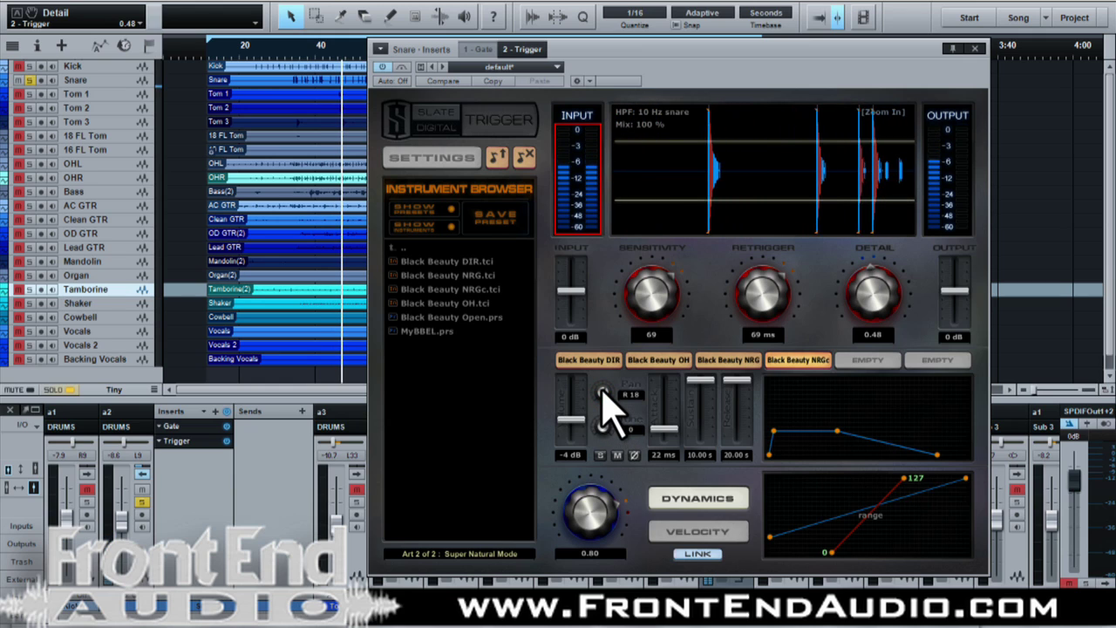
scroll(603, 397, "up", 2)
left_click(731, 361)
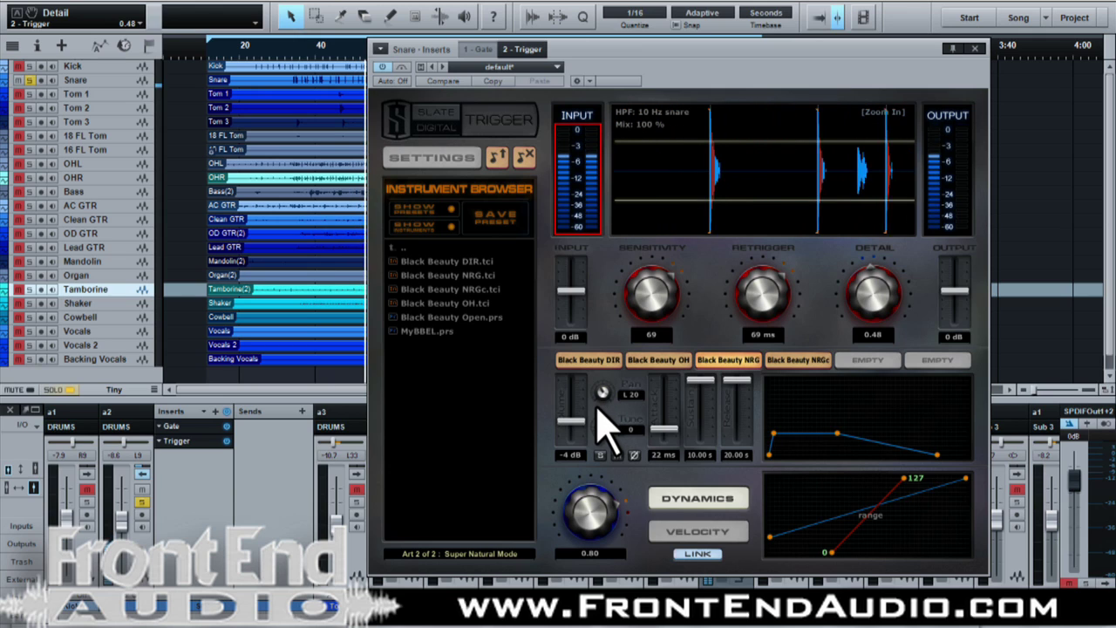
- Review the volume, pan, tune and envelope settings of the four loaded Black Beauty samples
left_click(787, 361)
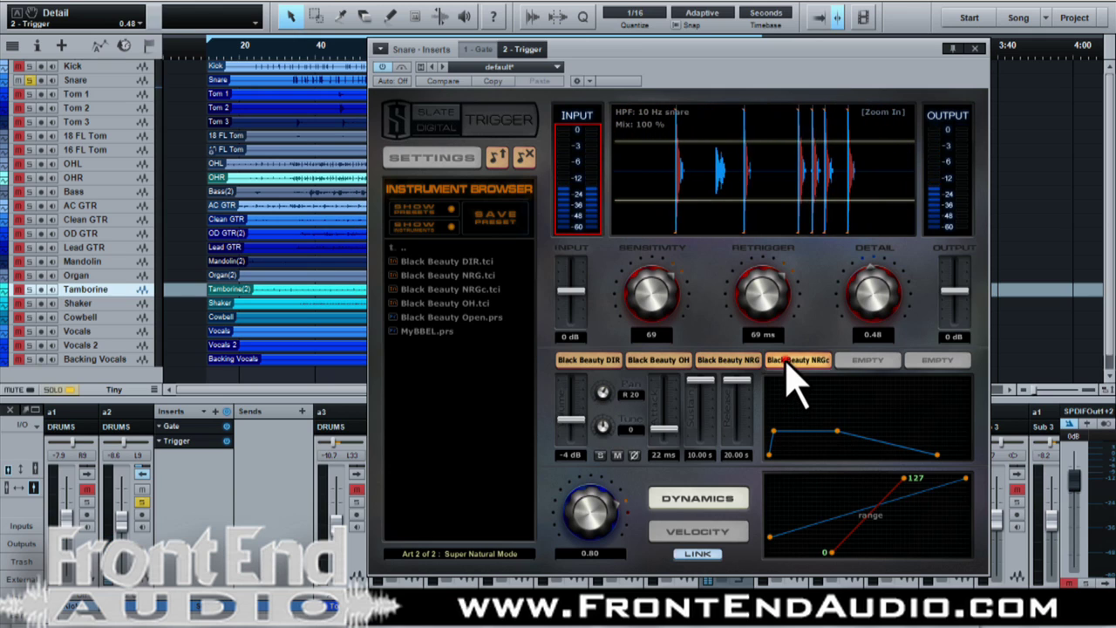
left_click(724, 359)
left_click(646, 360)
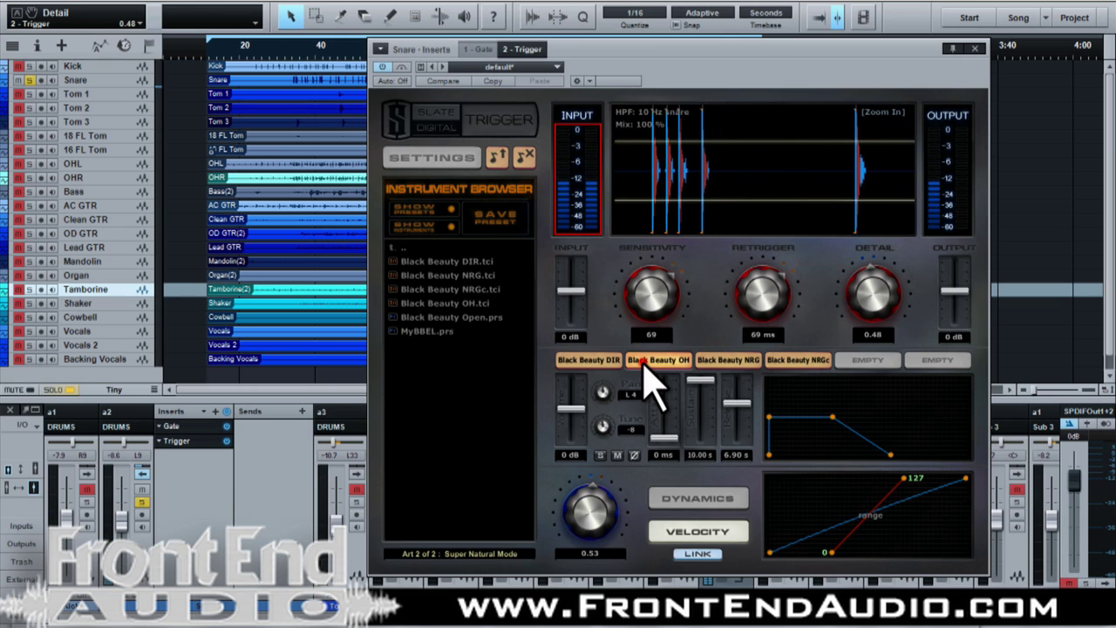
left_click(596, 361)
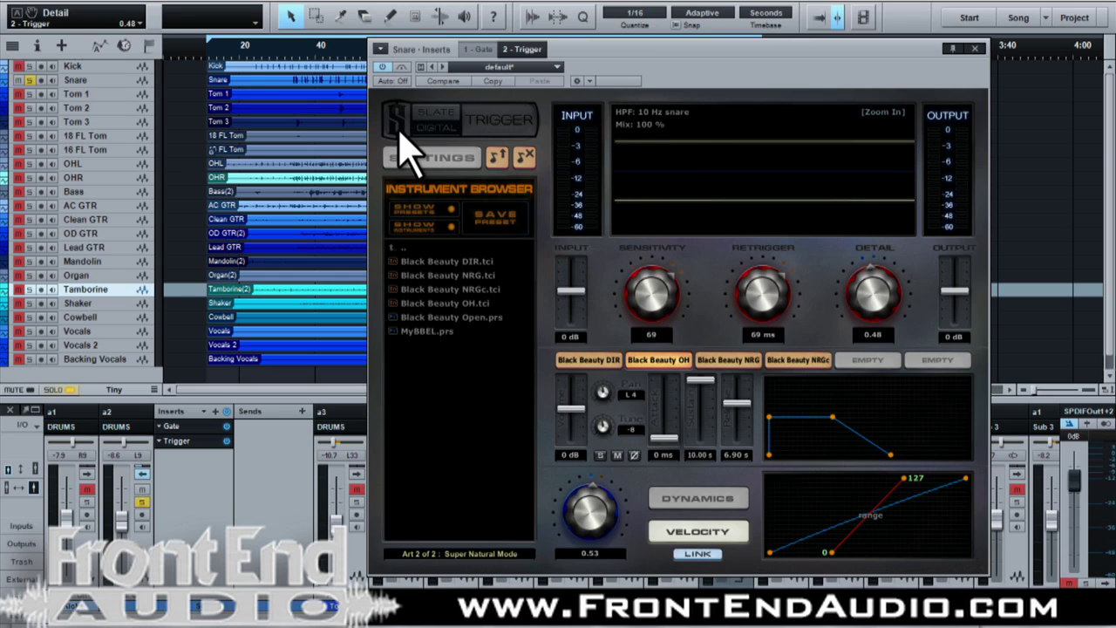
left_click(717, 360)
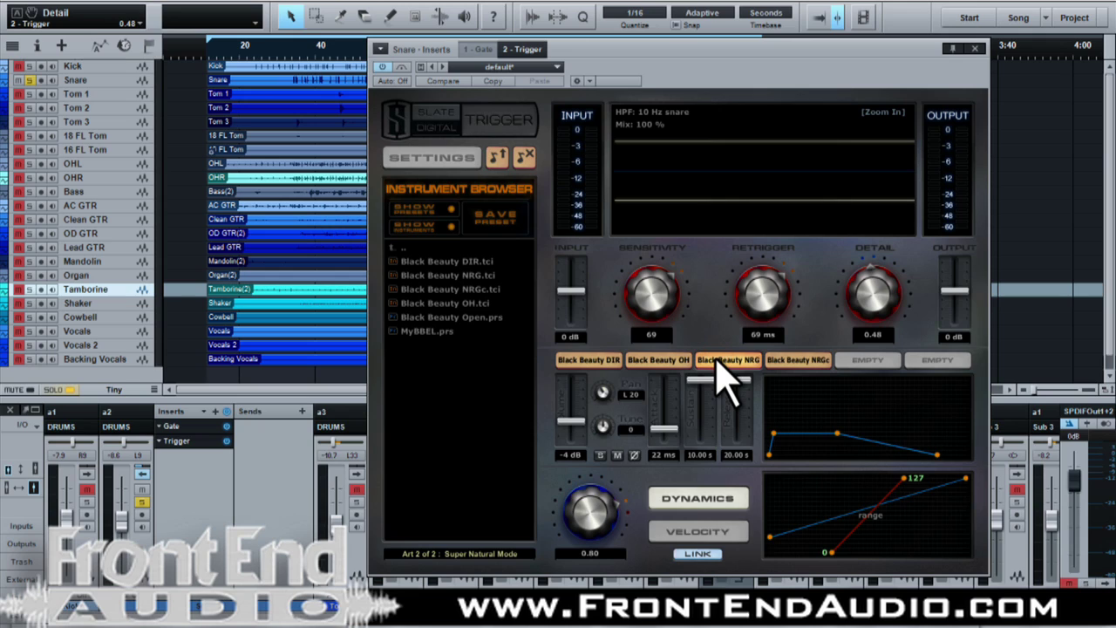
left_click(790, 361)
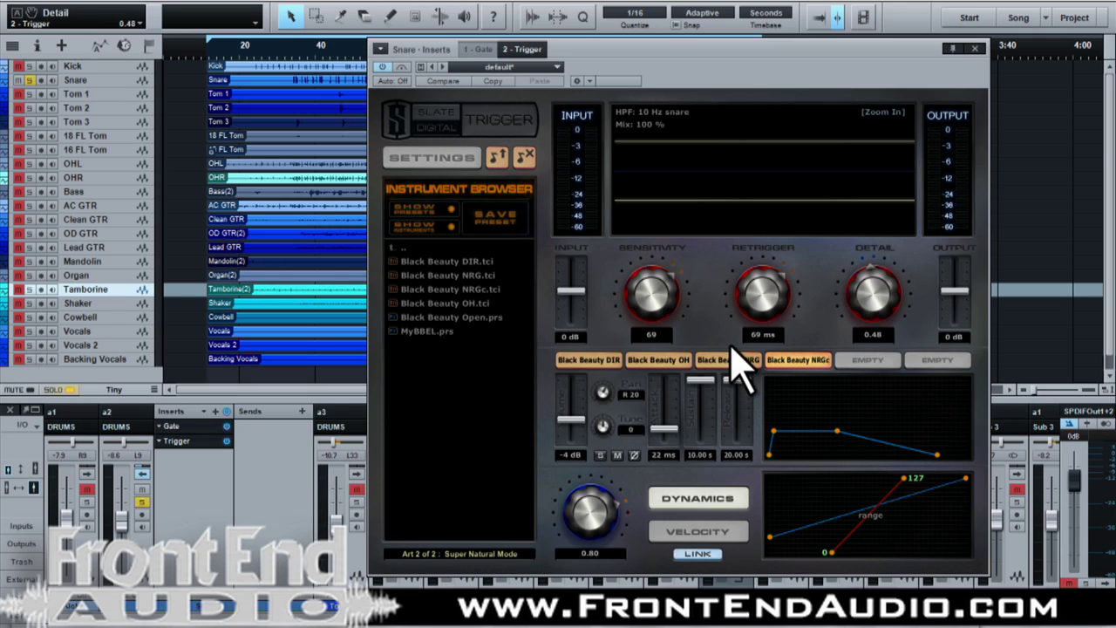
left_click(586, 361)
- Unsolo the Snare track, play the full mix from about 0:32 and lower Trigger's output to -1 dB
left_click(288, 48)
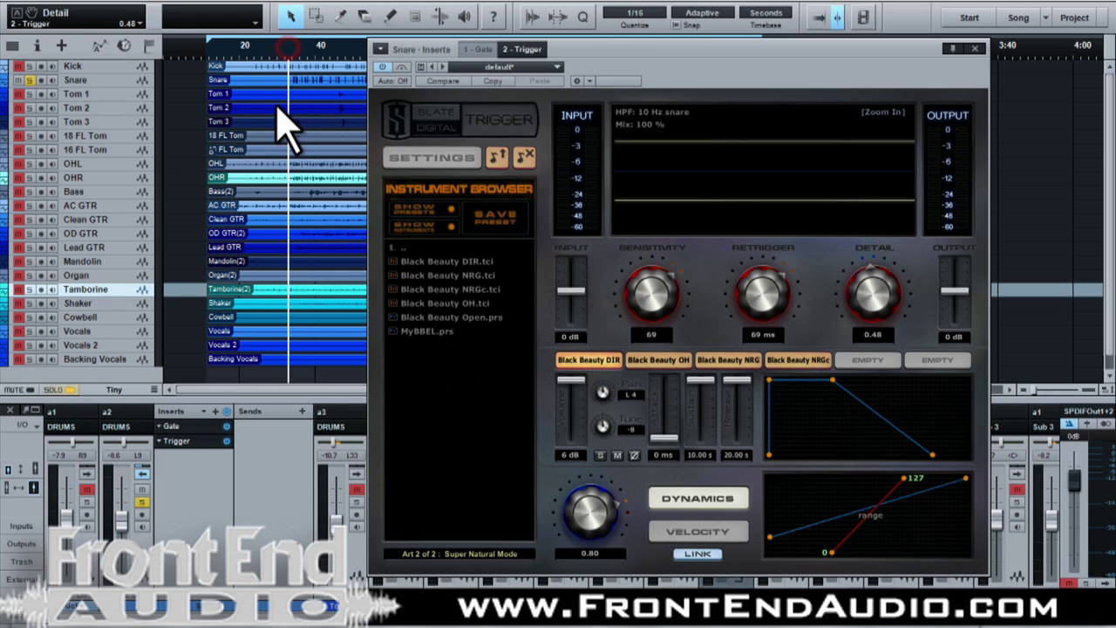
left_click(29, 80)
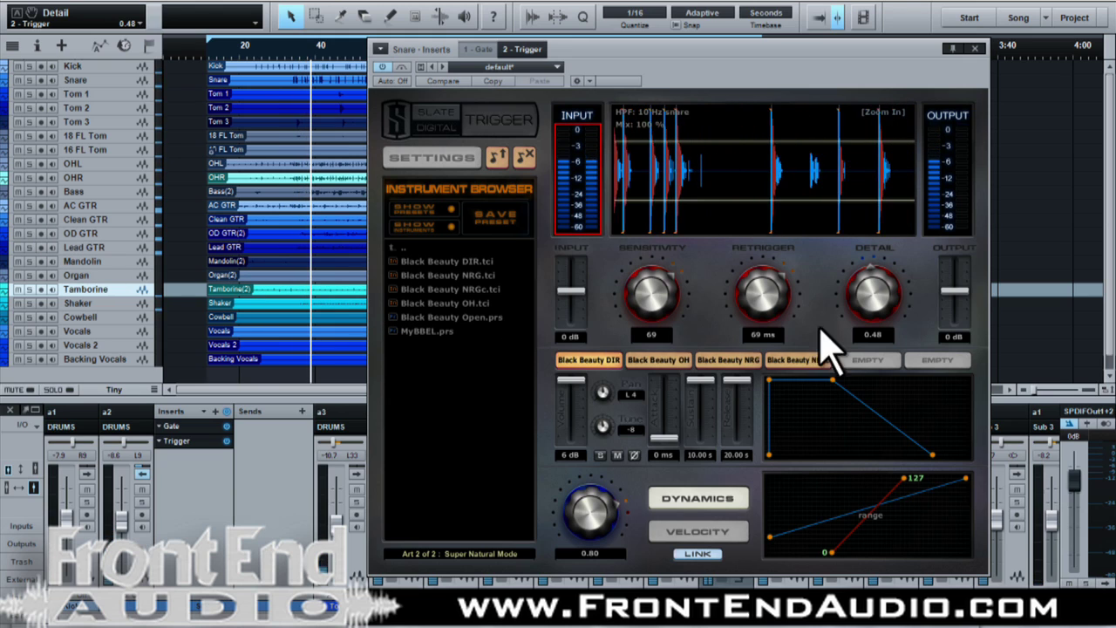
left_click_drag(954, 293, 955, 298)
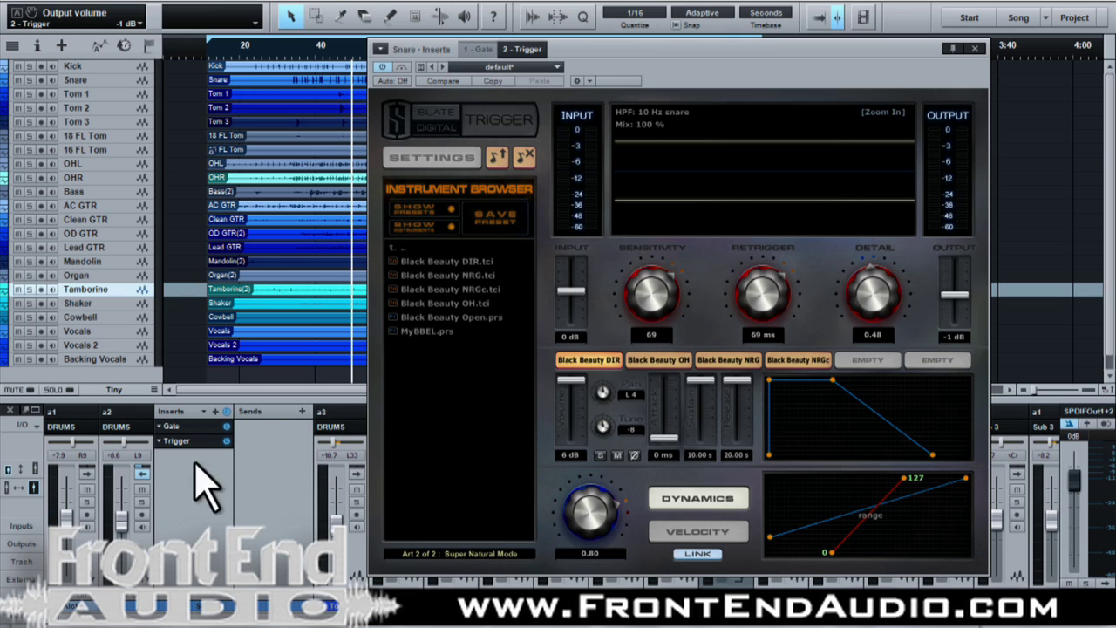
- Solo the snare, audition Trigger's sensitivity at 100 and 0 during playback, and settle on 68
left_click(143, 503)
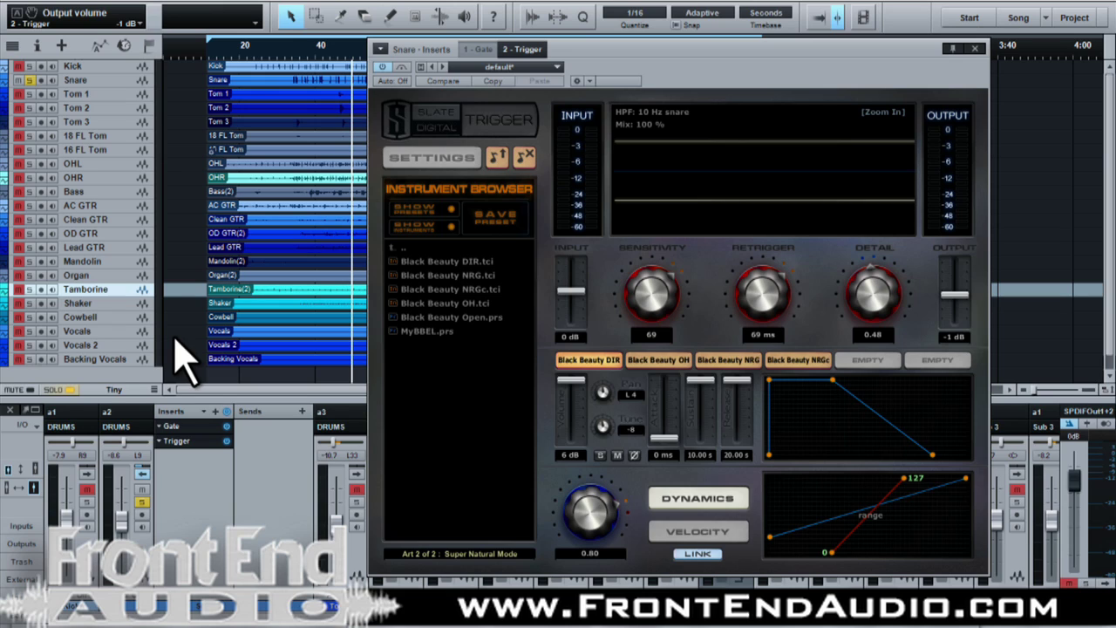
left_click(290, 61)
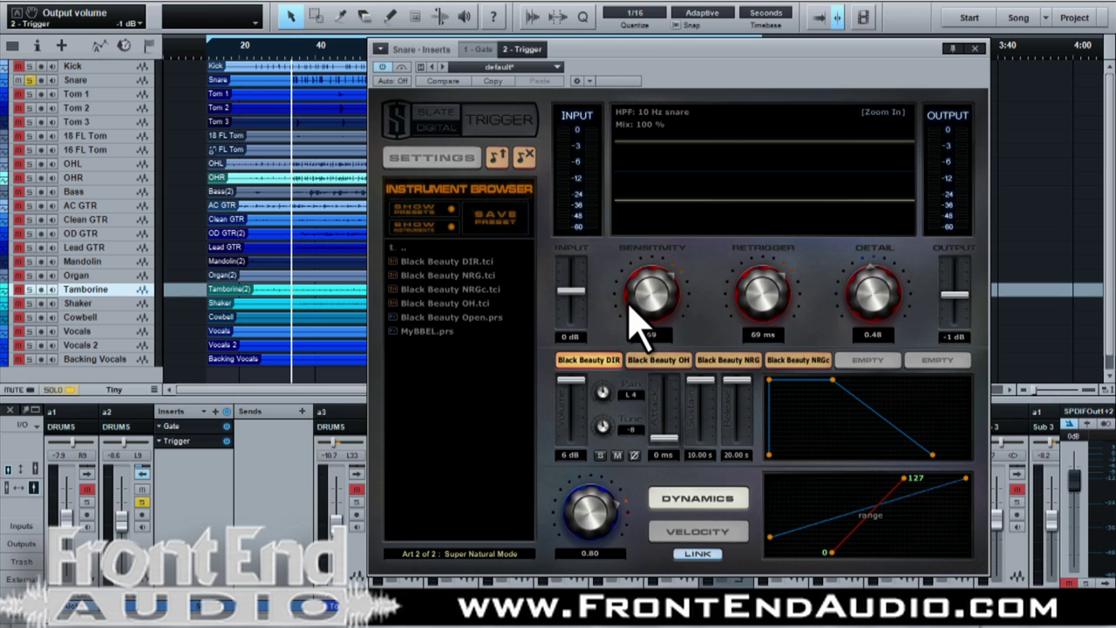
left_click_drag(643, 307, 653, 231)
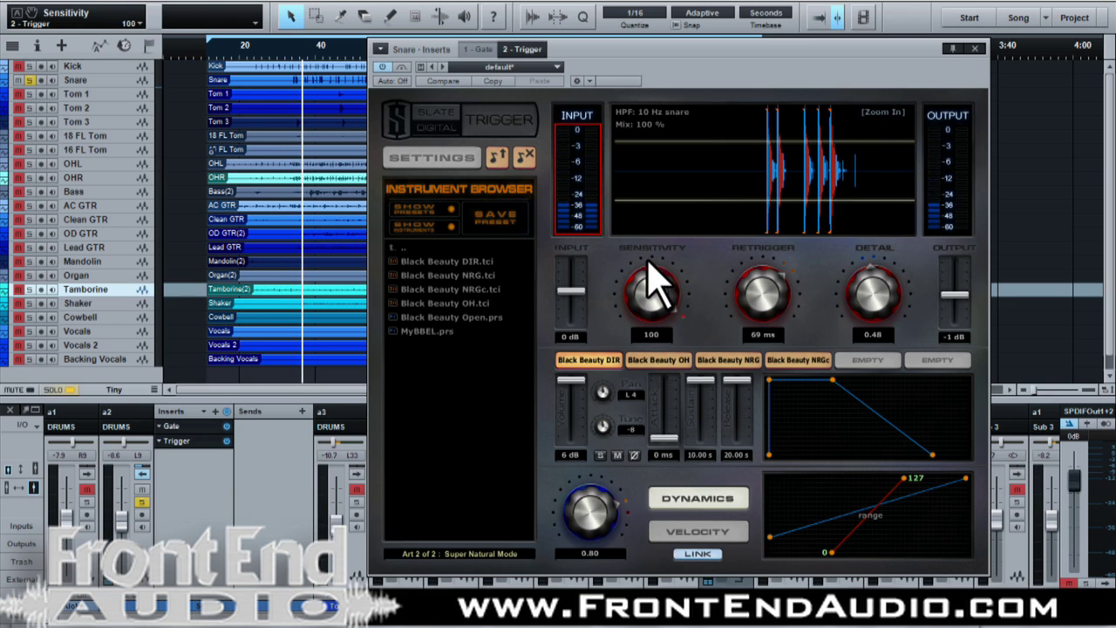
left_click_drag(652, 307, 655, 497)
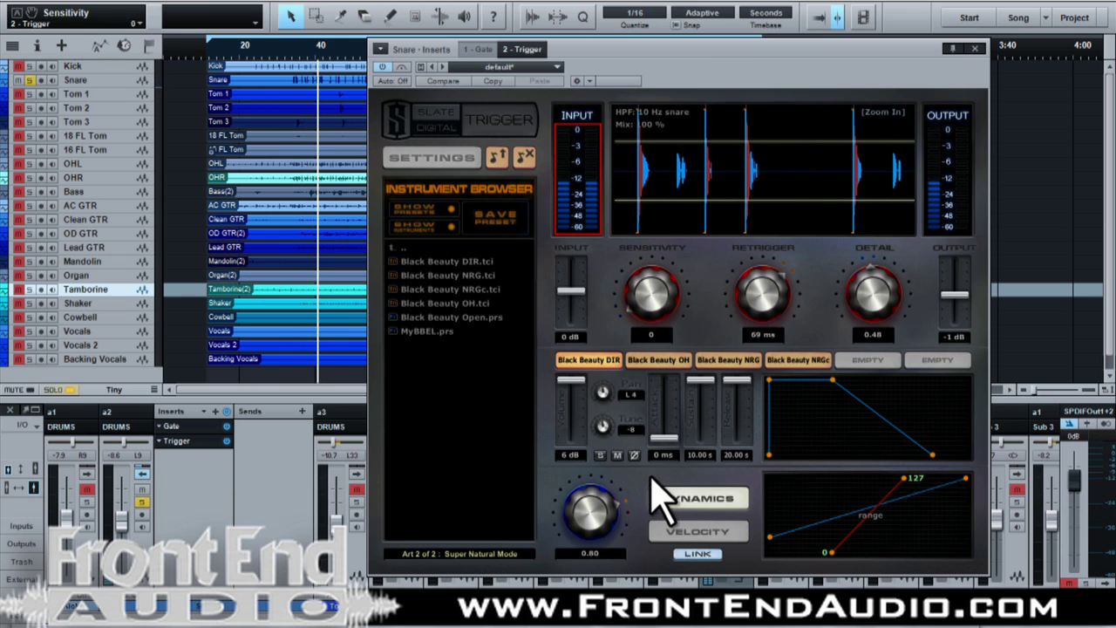
left_click_drag(657, 336, 640, 199)
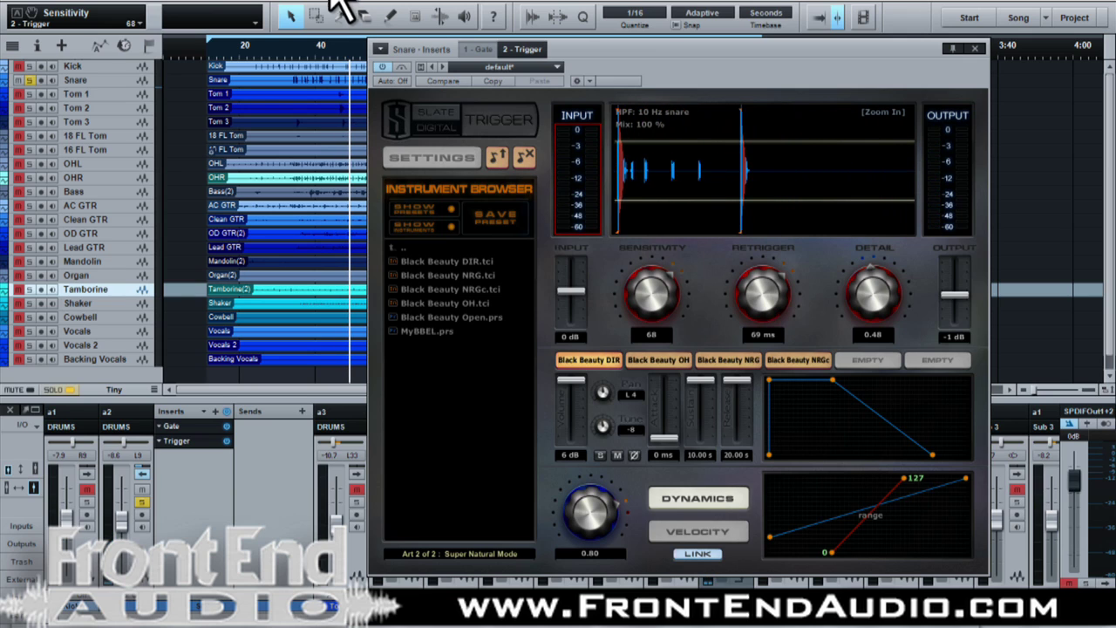
left_click(293, 45)
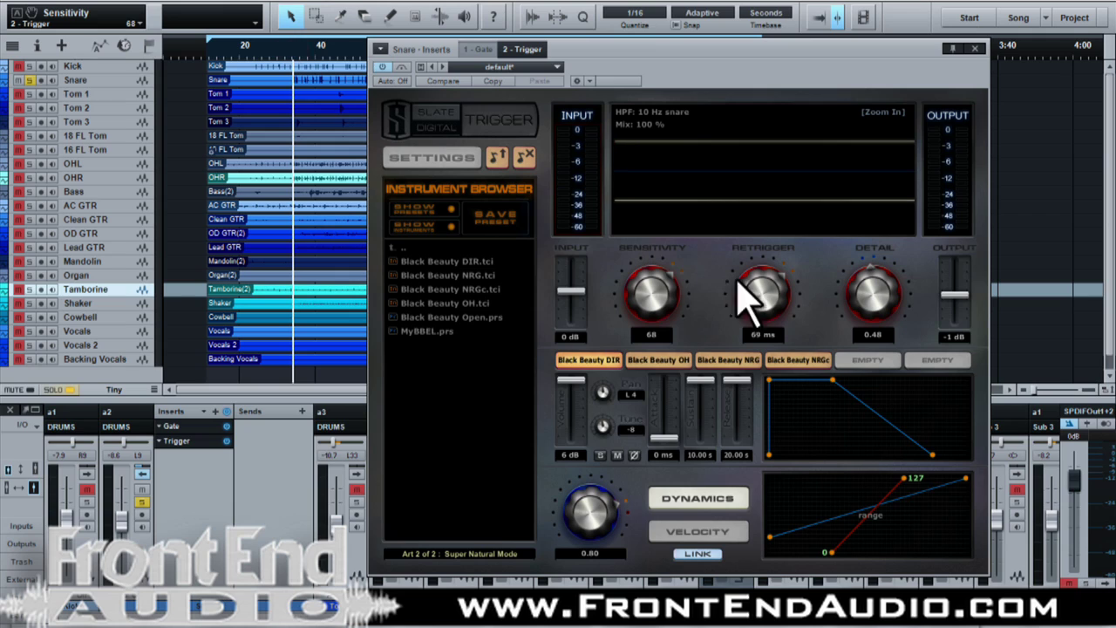
- Audition the soloed snare with Trigger's retrigger at 0 ms while lowering detail through 0.37 and 0.34 to 0.29
left_click_drag(757, 272, 757, 422)
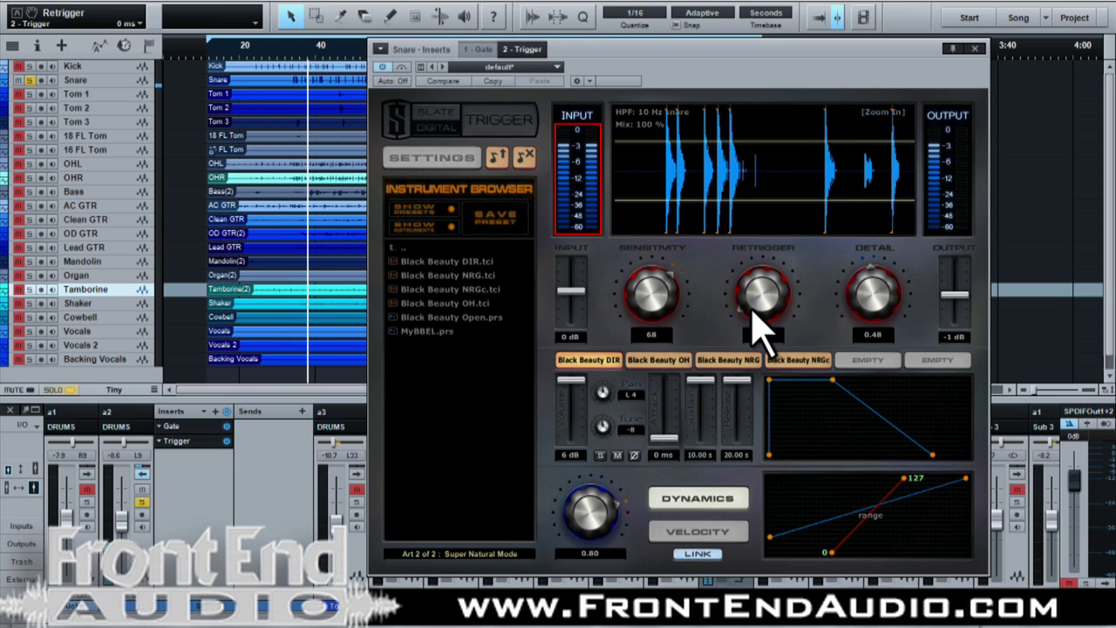
left_click_drag(877, 287, 848, 307)
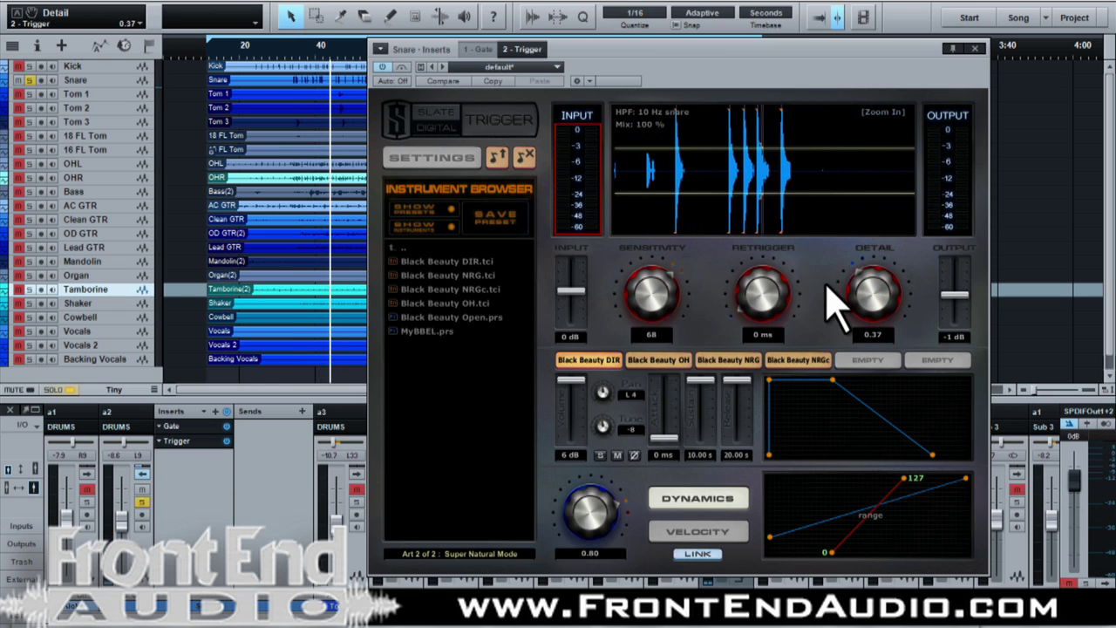
left_click_drag(860, 291, 862, 296)
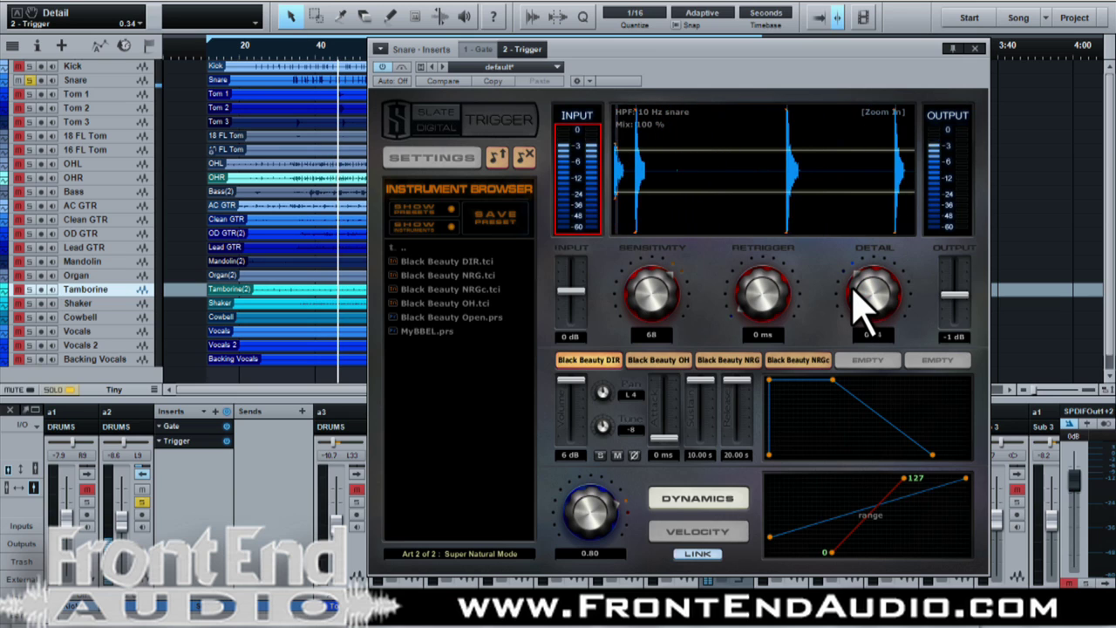
left_click_drag(854, 290, 860, 304)
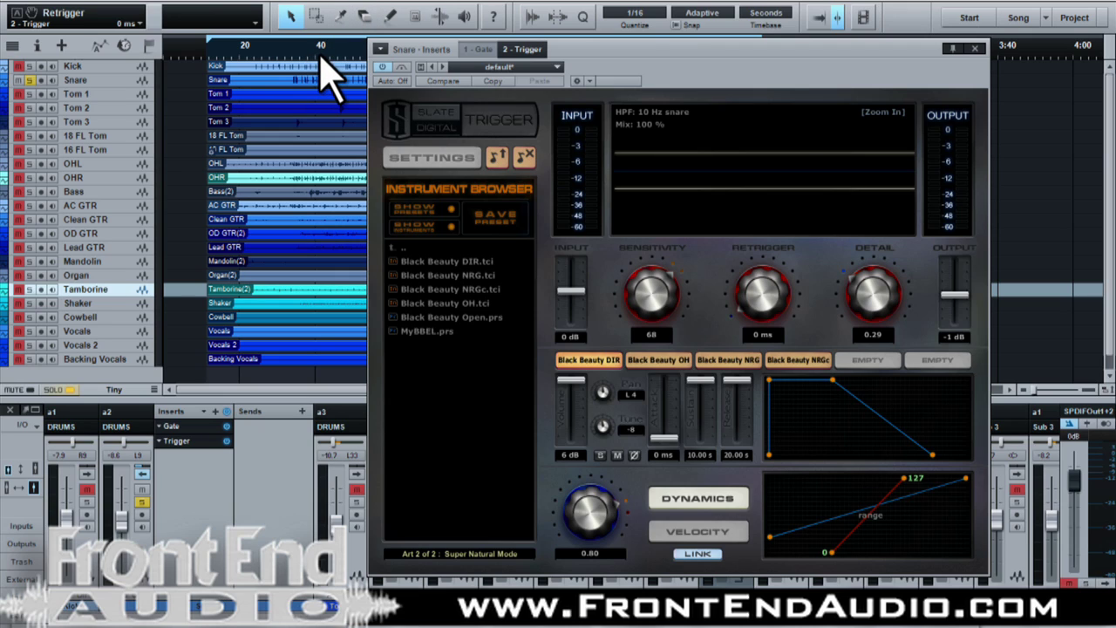
- Replay the soloed snare from about bar 32 with Trigger's detail at 0.24, raising it during playback to 0.33
left_click(291, 55)
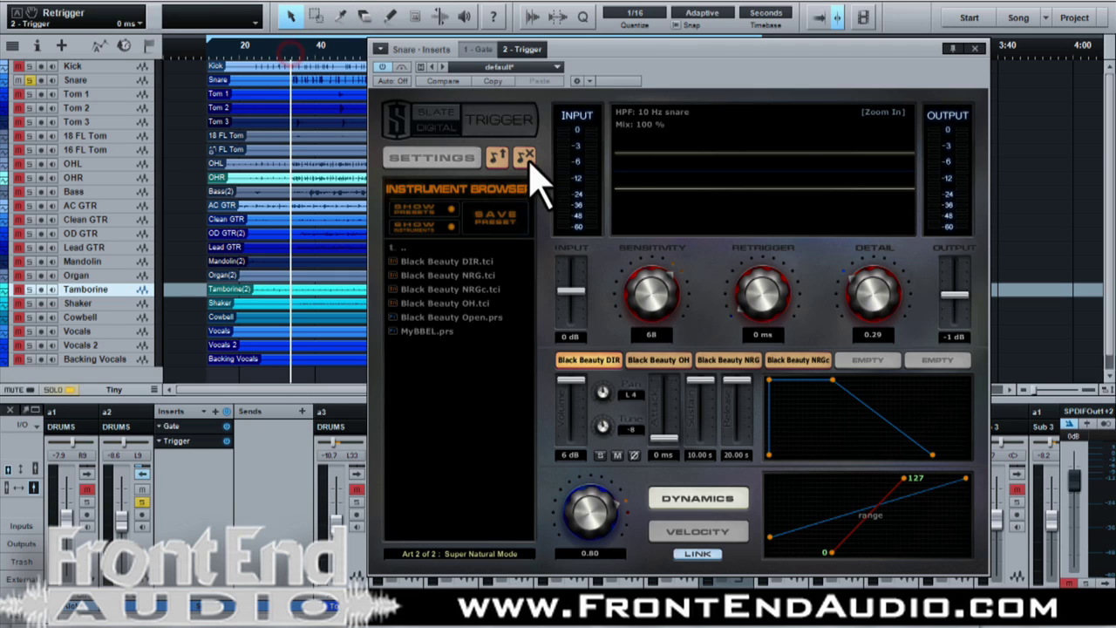
mouse_move(877, 299)
left_mouse_down()
mouse_move(875, 266)
mouse_move(874, 302)
left_mouse_up()
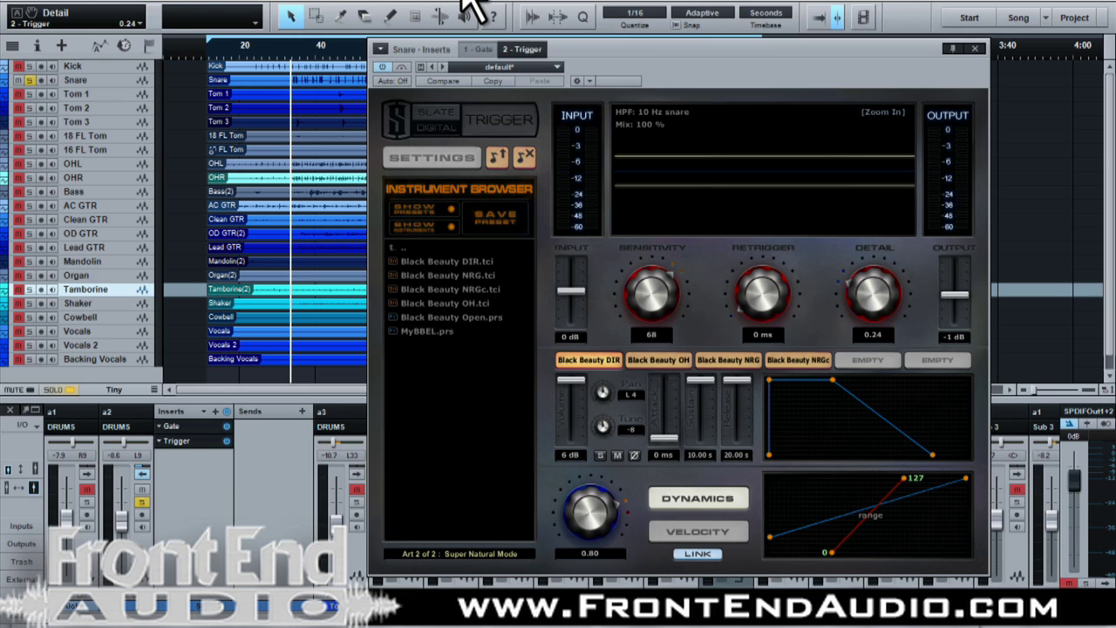
key("space")
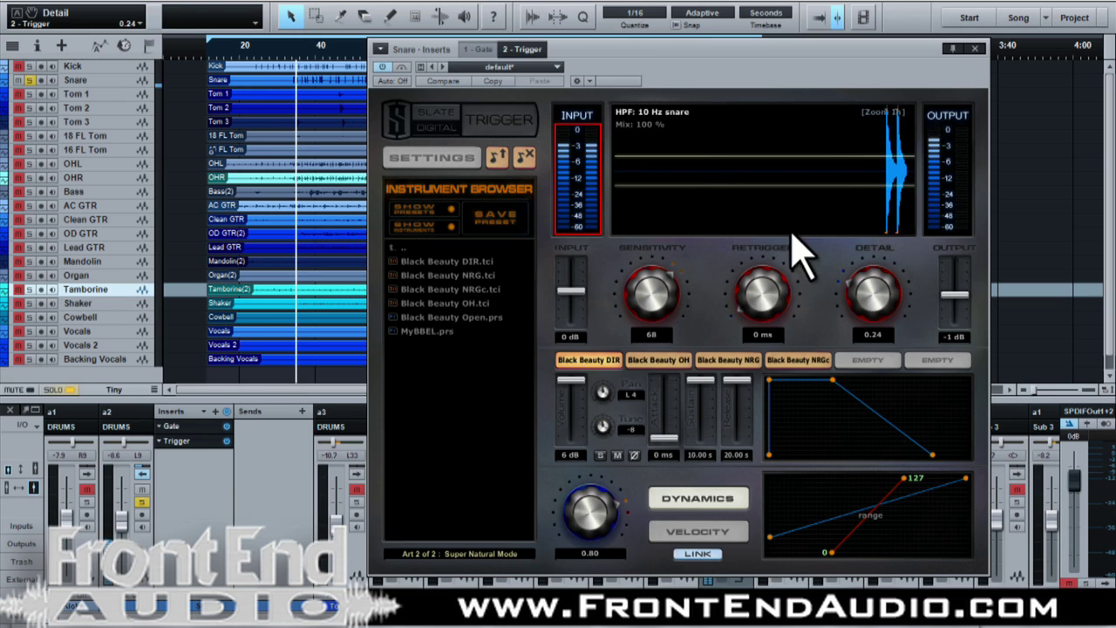
scroll(875, 294, "up", 2)
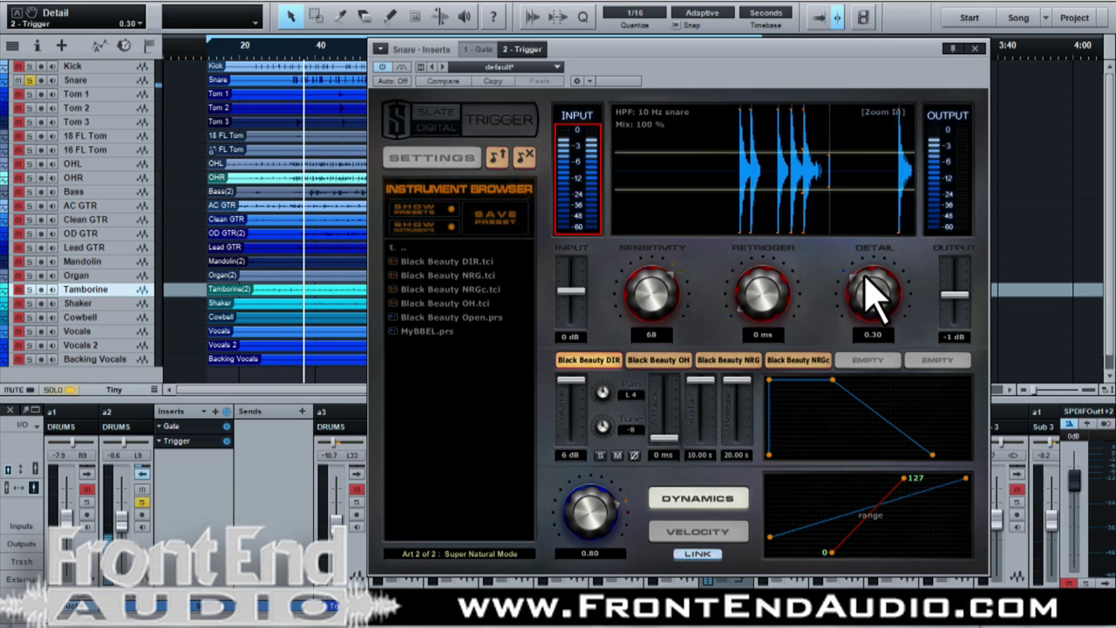
scroll(875, 294, "up", 2)
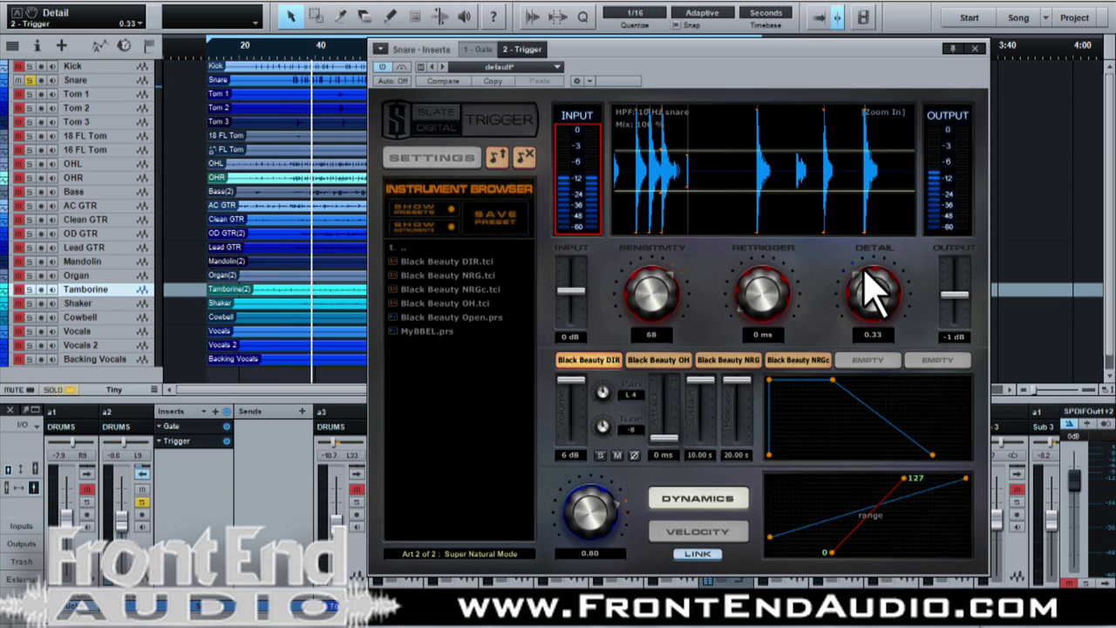
scroll(758, 296, "up", 3)
- Raise Trigger's retrigger through 38 ms to 56 ms and its detail to 0.48 while the snare plays
left_click_drag(754, 281, 765, 232)
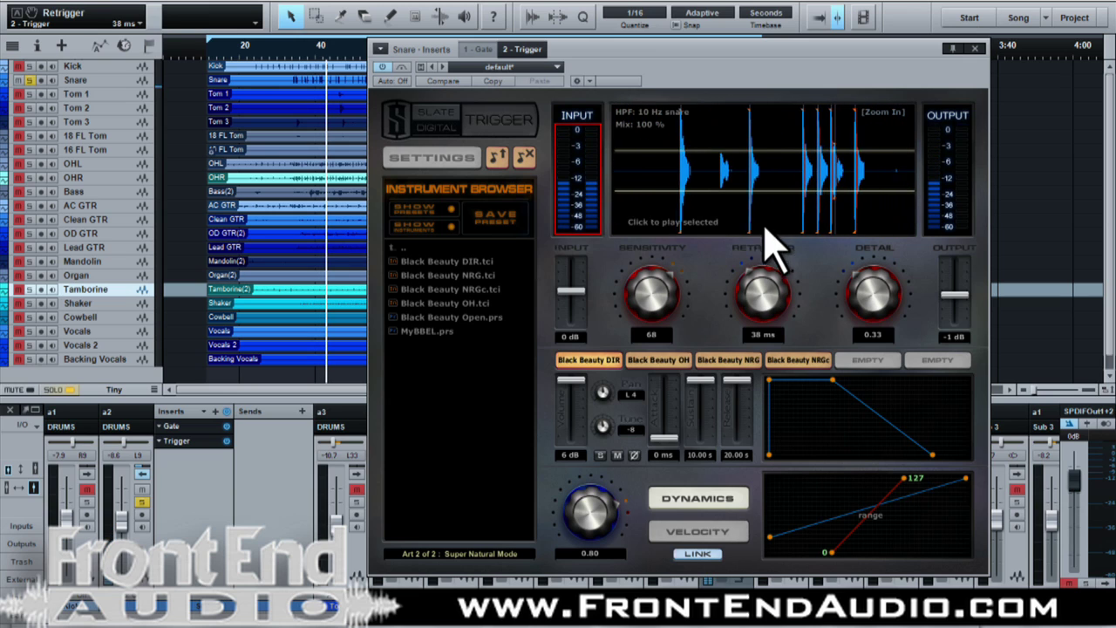
scroll(872, 294, "up", 3)
scroll(868, 290, "up", 5)
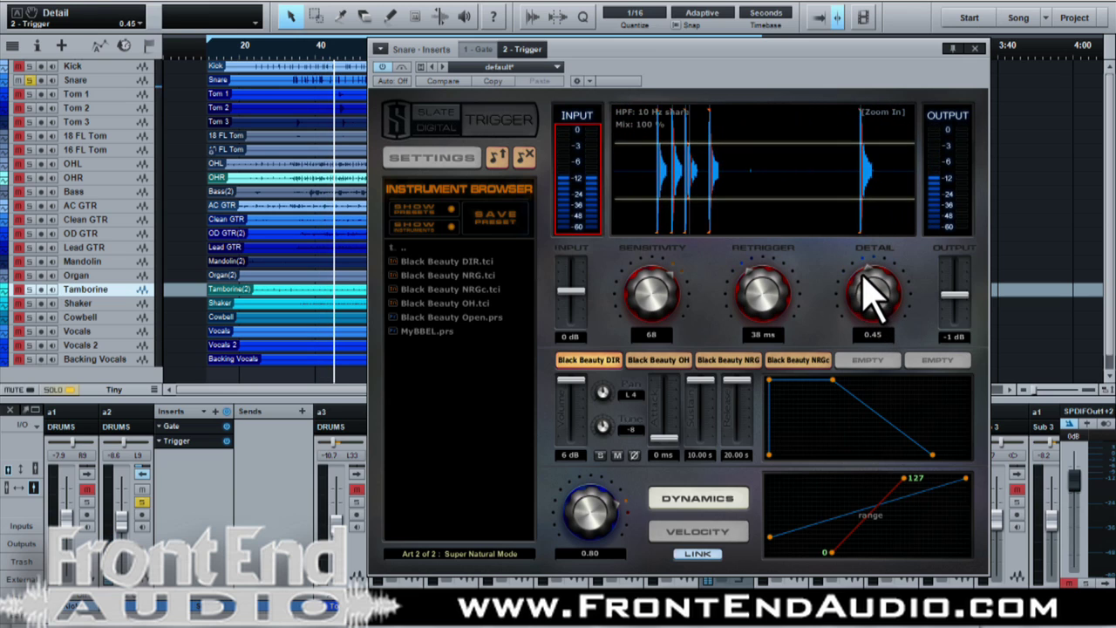
scroll(764, 291, "up", 6)
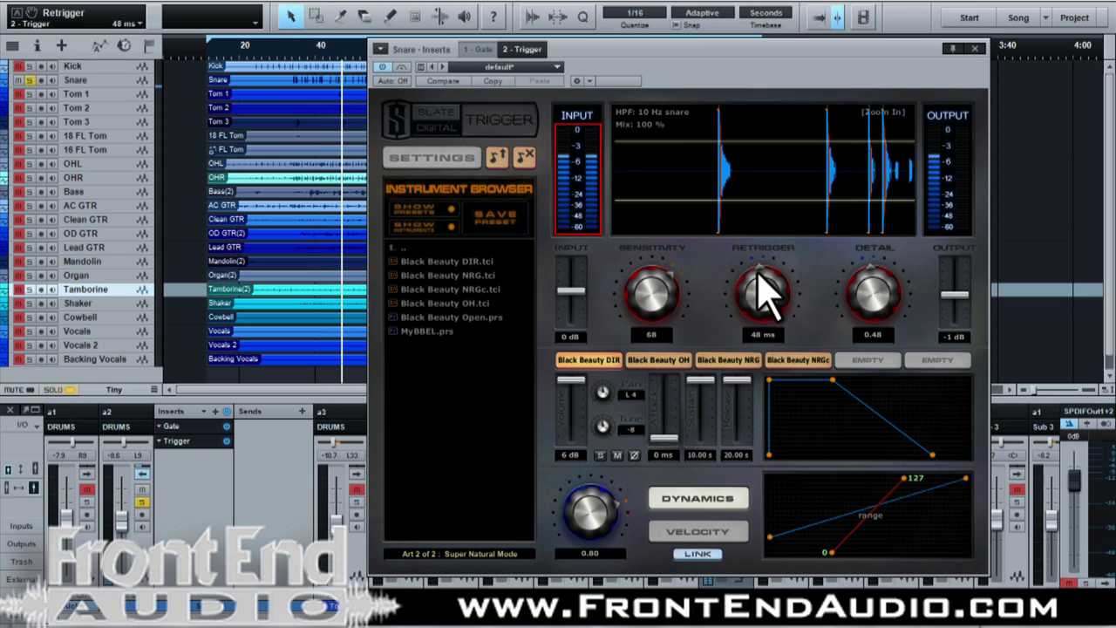
scroll(756, 286, "down", 8)
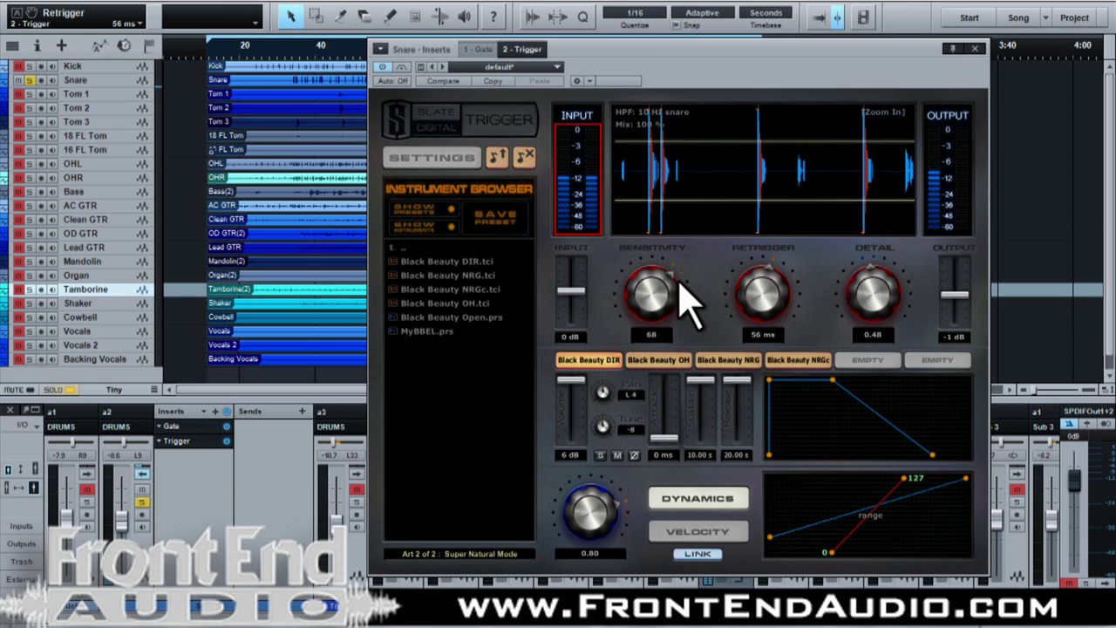
- Set Trigger's output to 2 dB, detail to 0.18 and retrigger to 74 ms
left_click_drag(952, 295, 953, 288)
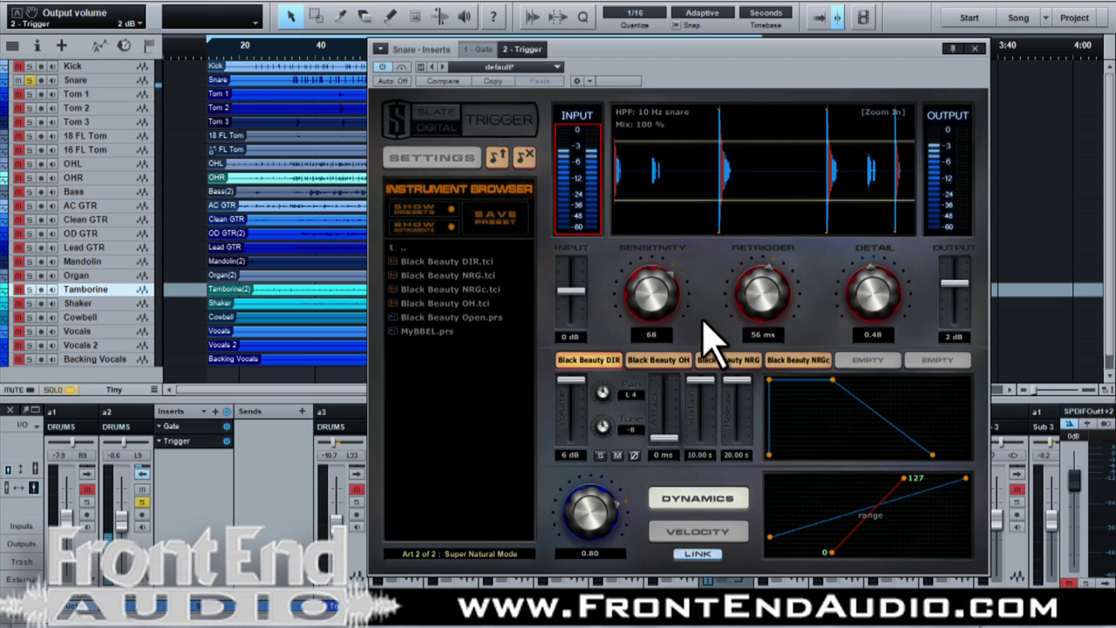
left_click_drag(884, 312, 866, 356)
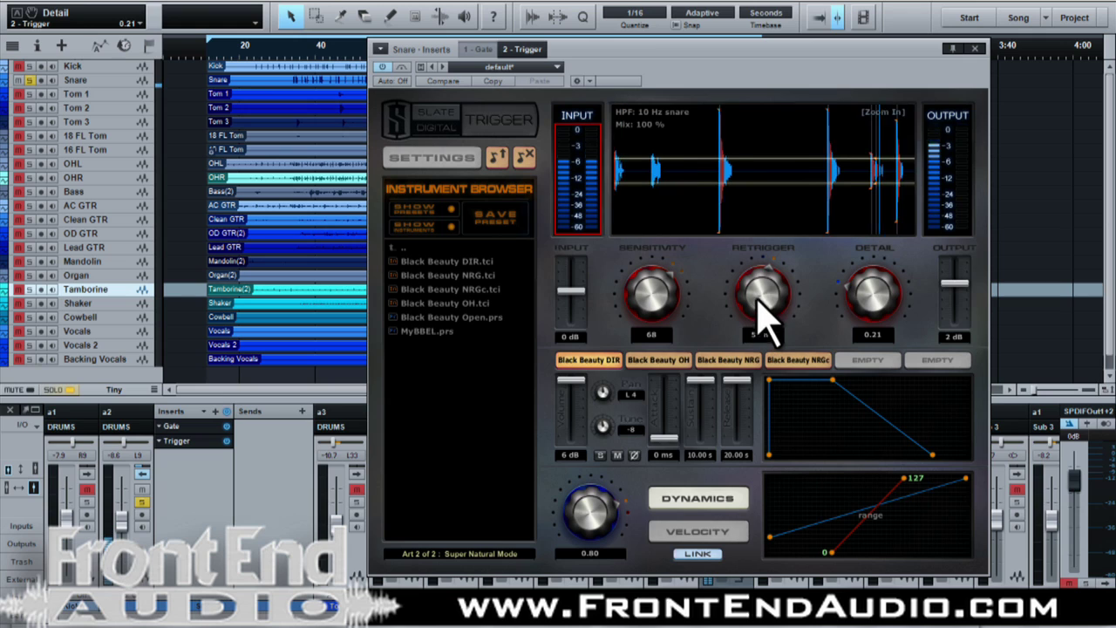
left_click_drag(760, 311, 763, 301)
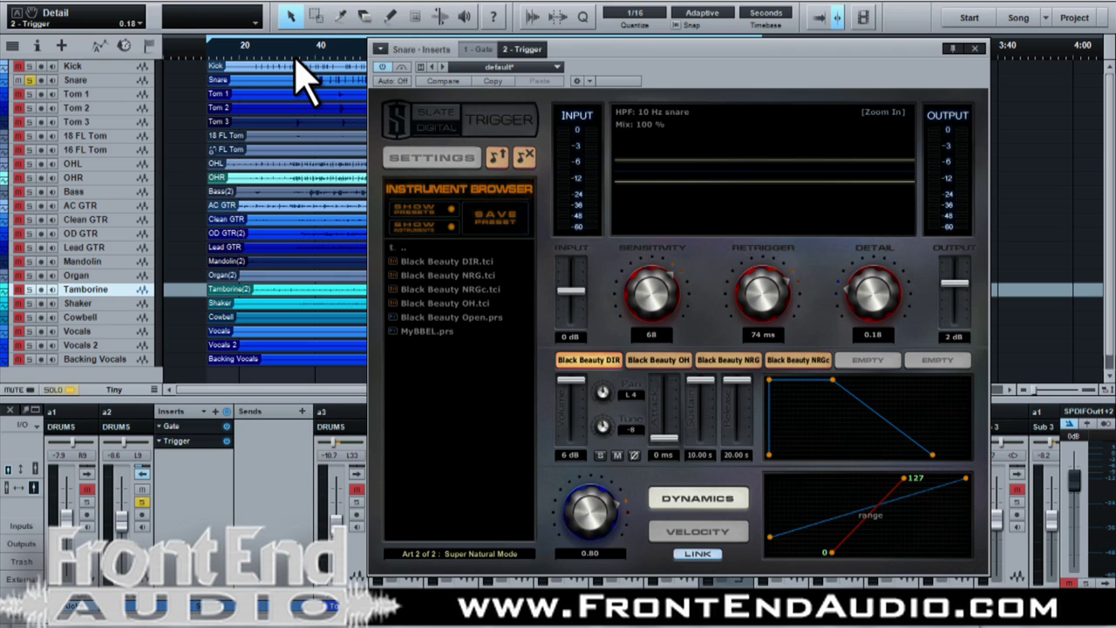
- Unsolo the Snare track and play the full mix from about bar 32, bypassing and re-enabling all snare inserts to compare
left_click(31, 80)
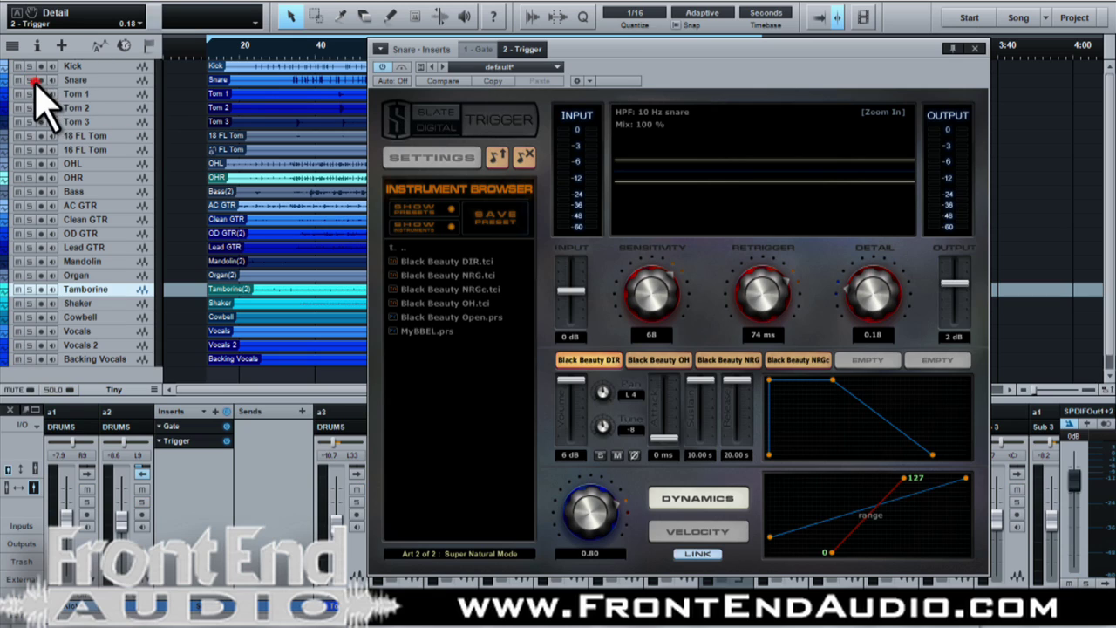
left_click(291, 51)
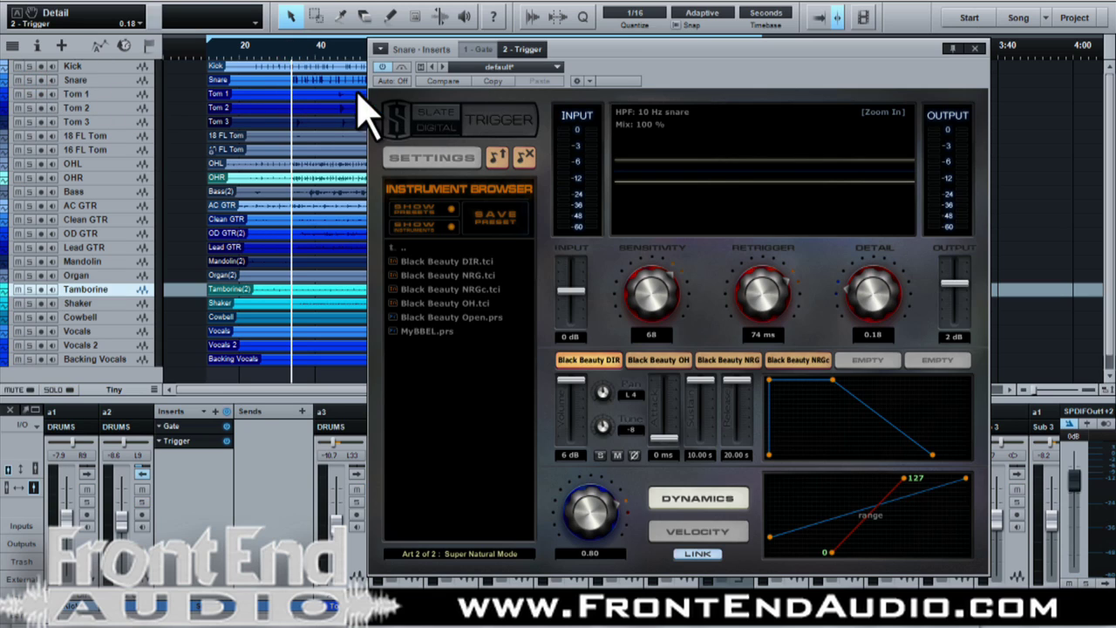
left_click(228, 440)
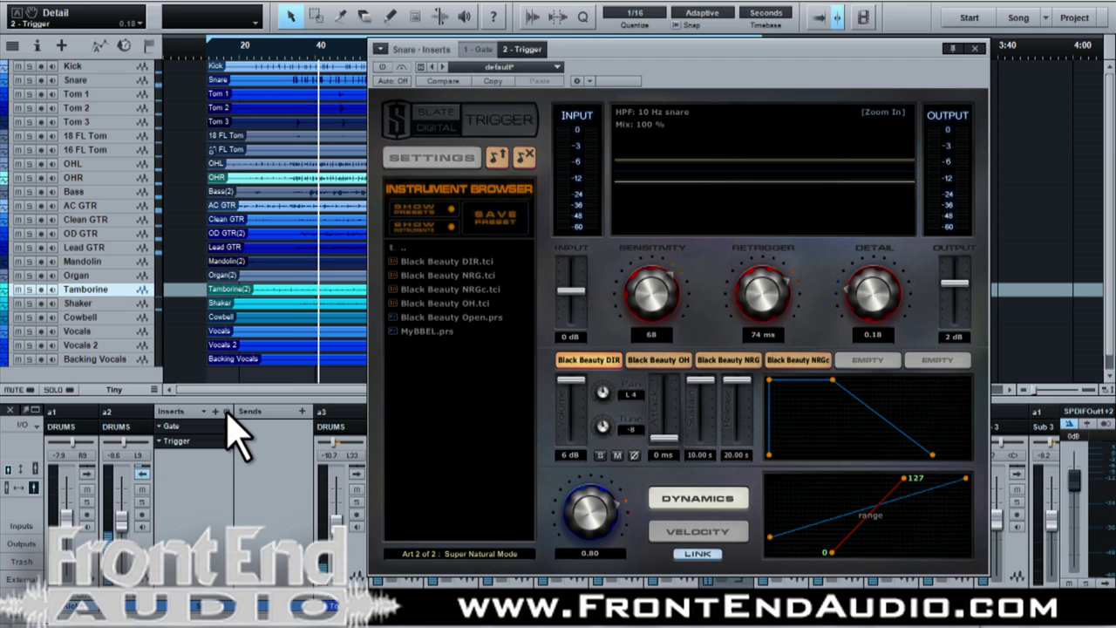
left_click(226, 411)
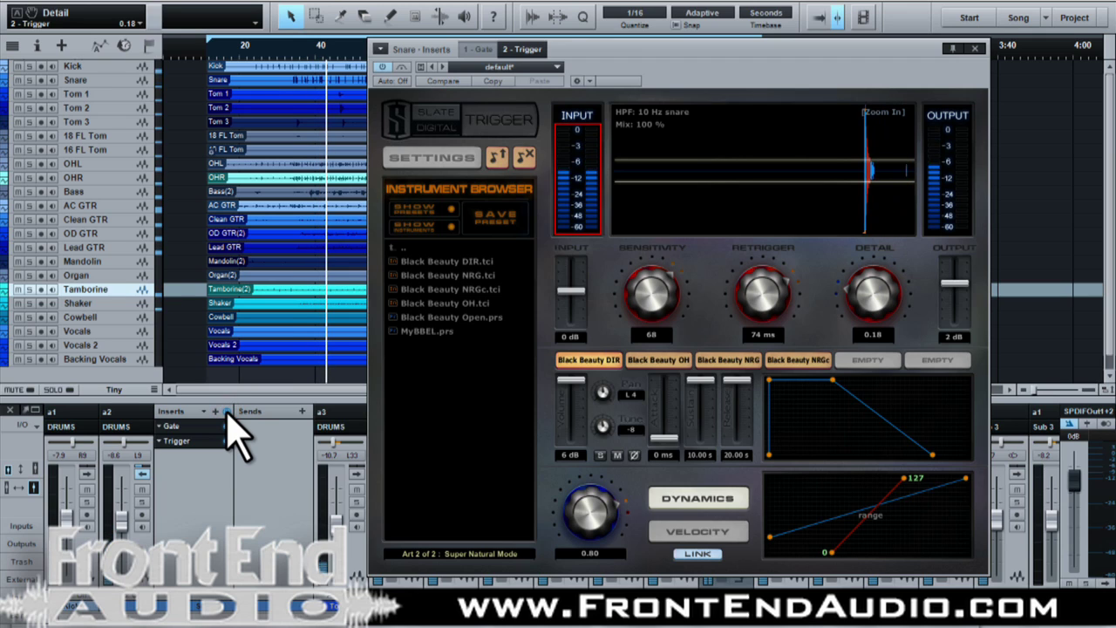